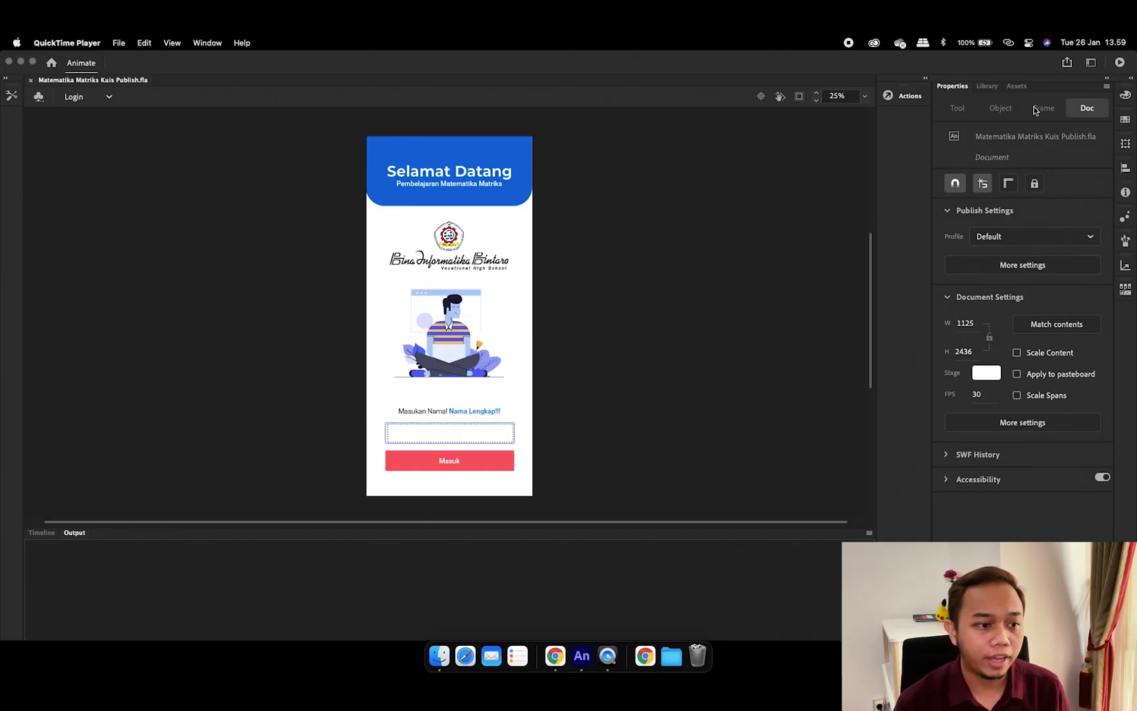
Open the scene dropdown listing Login, the Materi and Latihan scenes, and Tentang
click(688, 247)
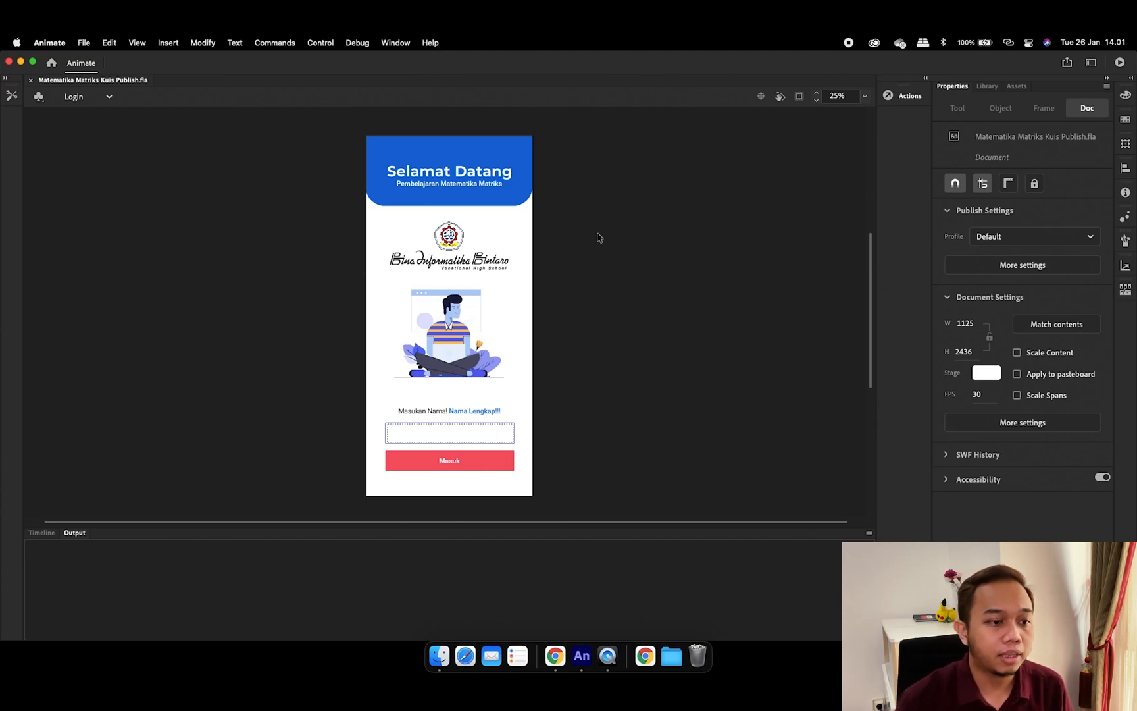
click(77, 101)
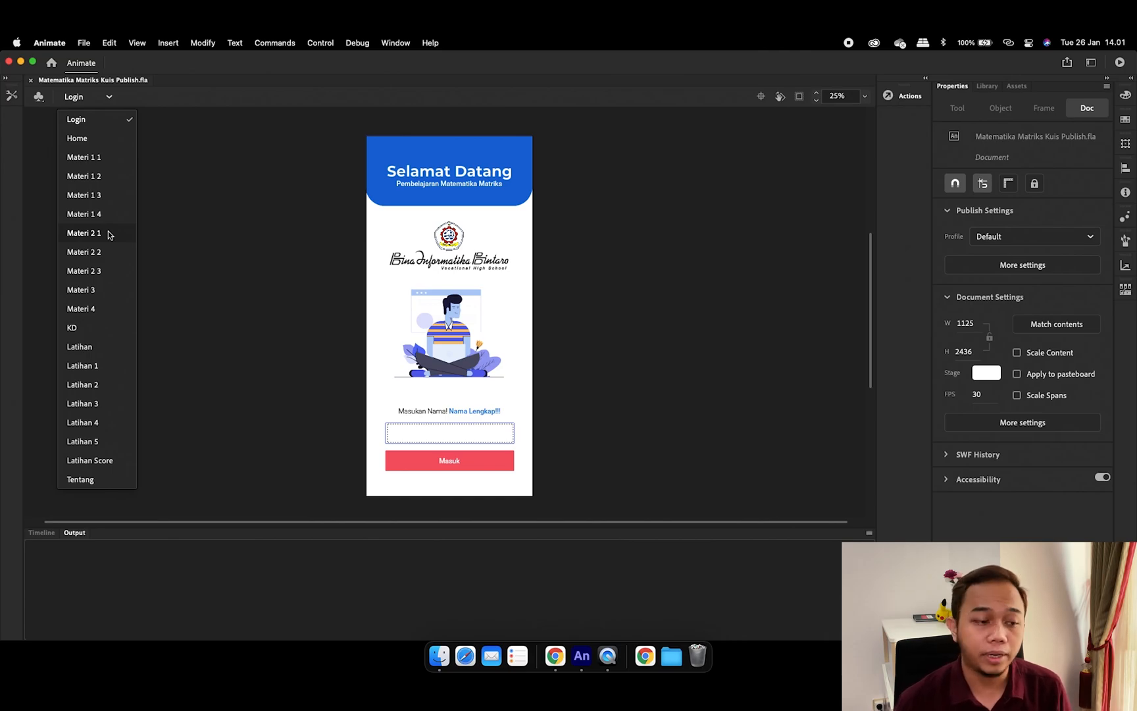
click(89, 43)
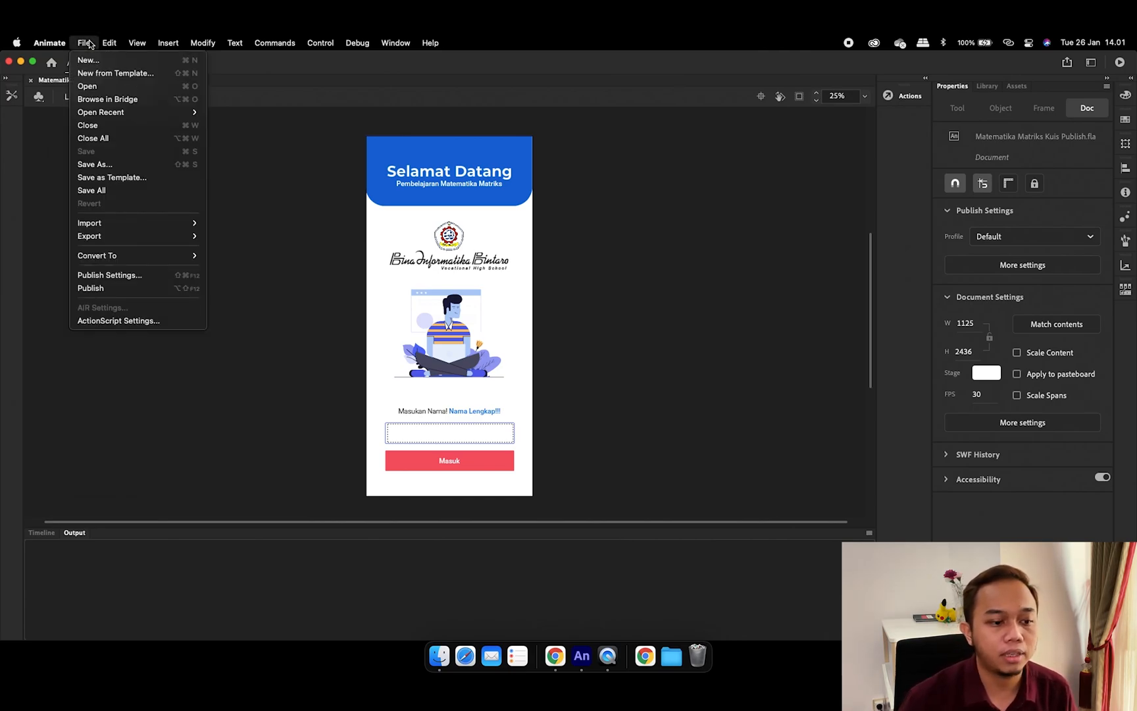
click(161, 276)
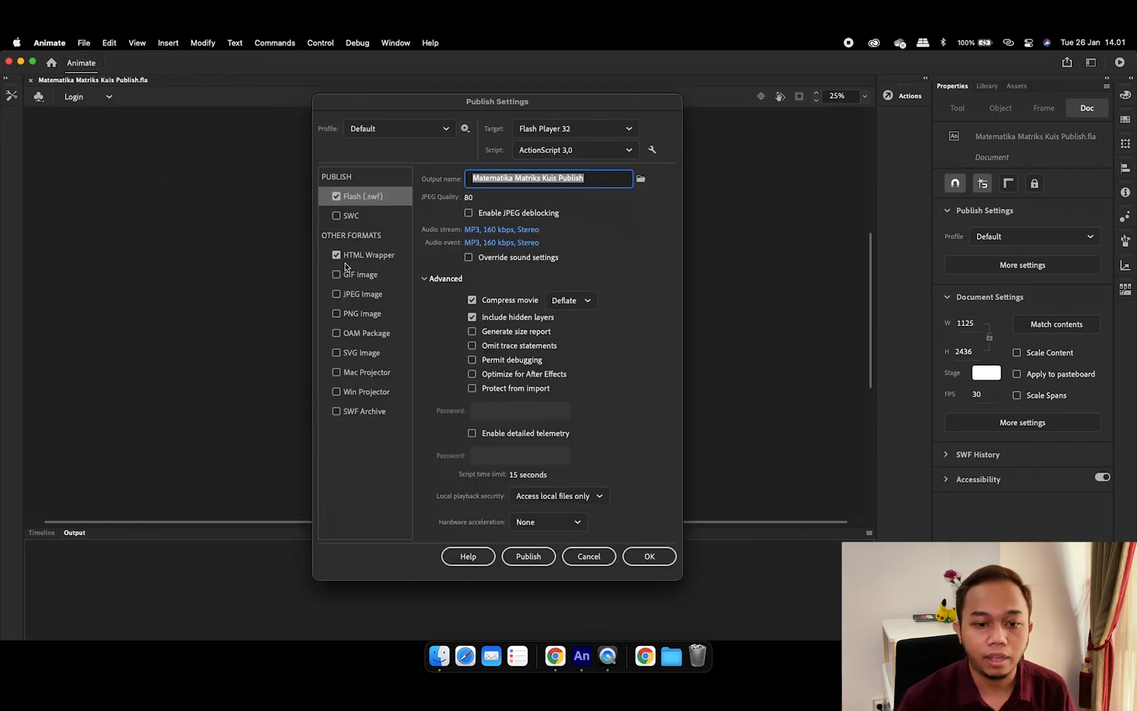
click(567, 129)
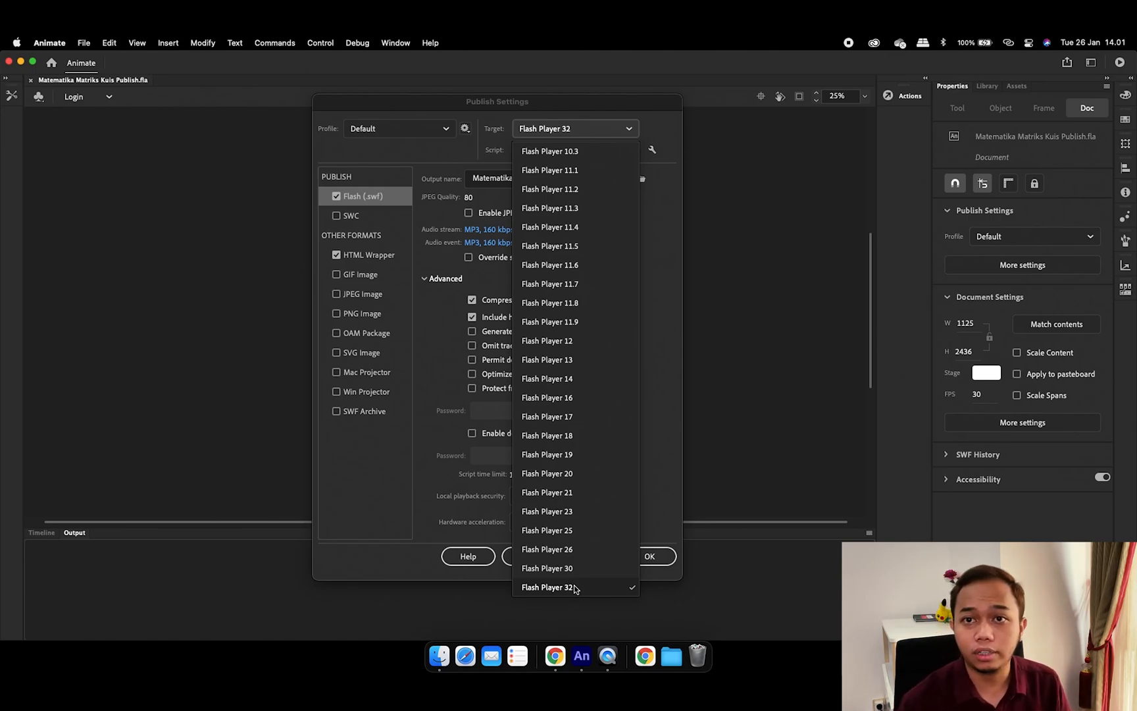
click(718, 524)
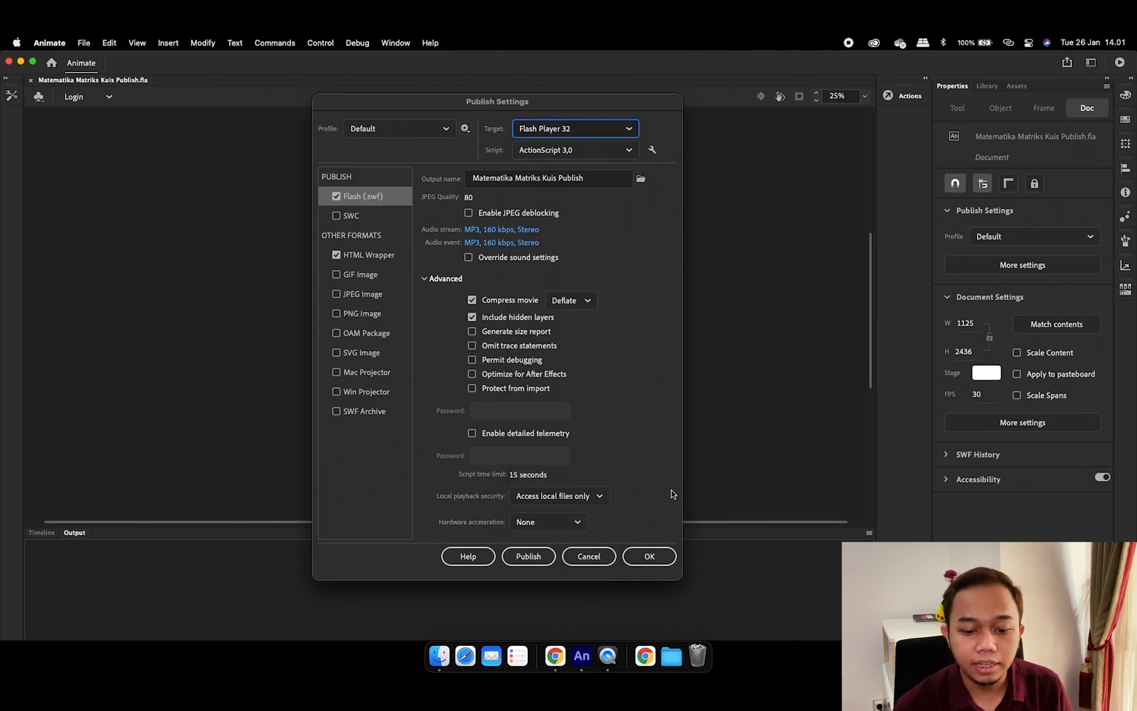
click(609, 556)
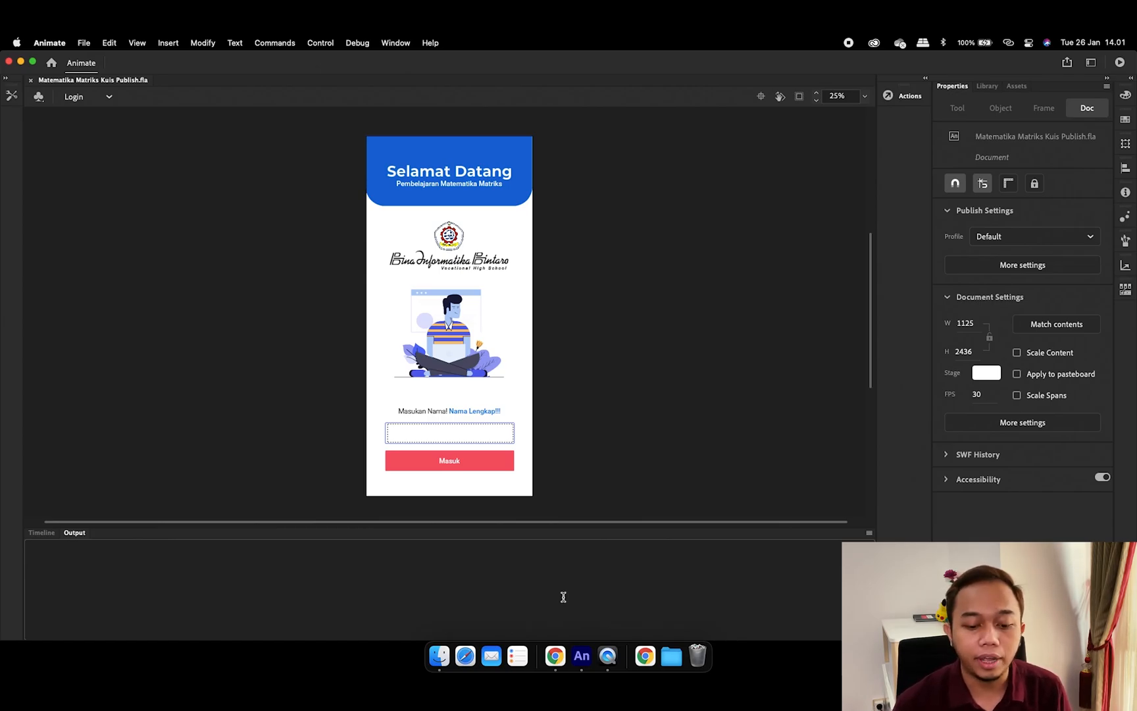
click(548, 655)
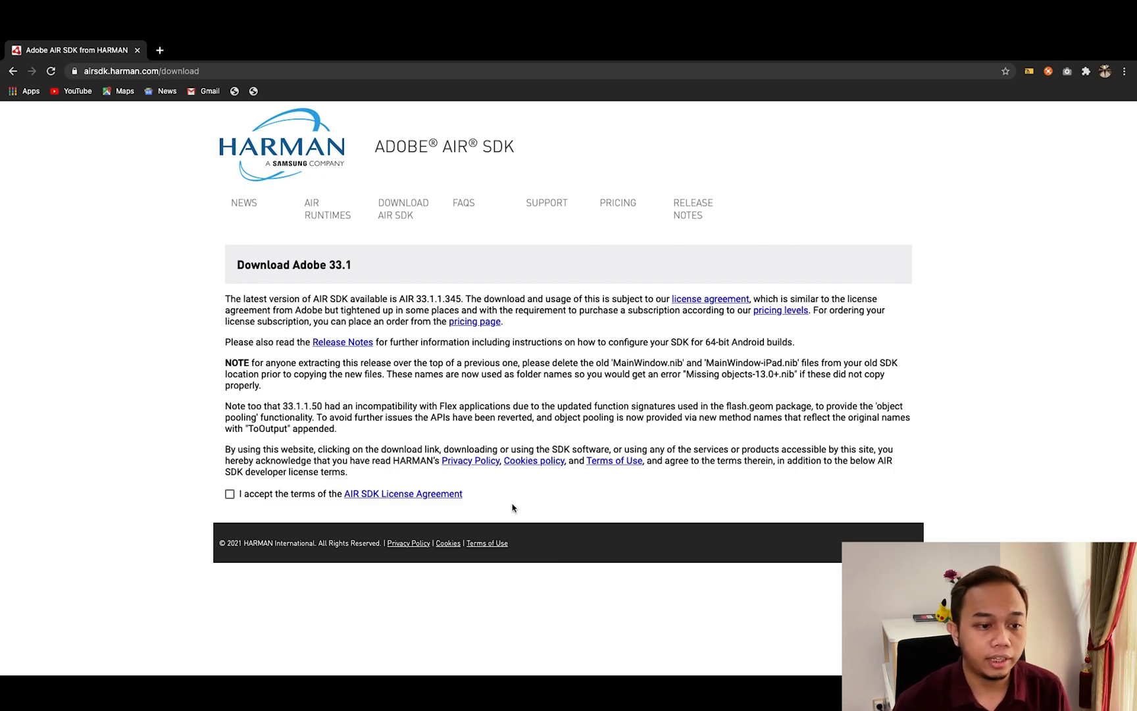
Accept the AIR SDK licence agreement to reveal the 33.1.1.345 download options
scroll(238, 499, down, 1)
click(235, 493)
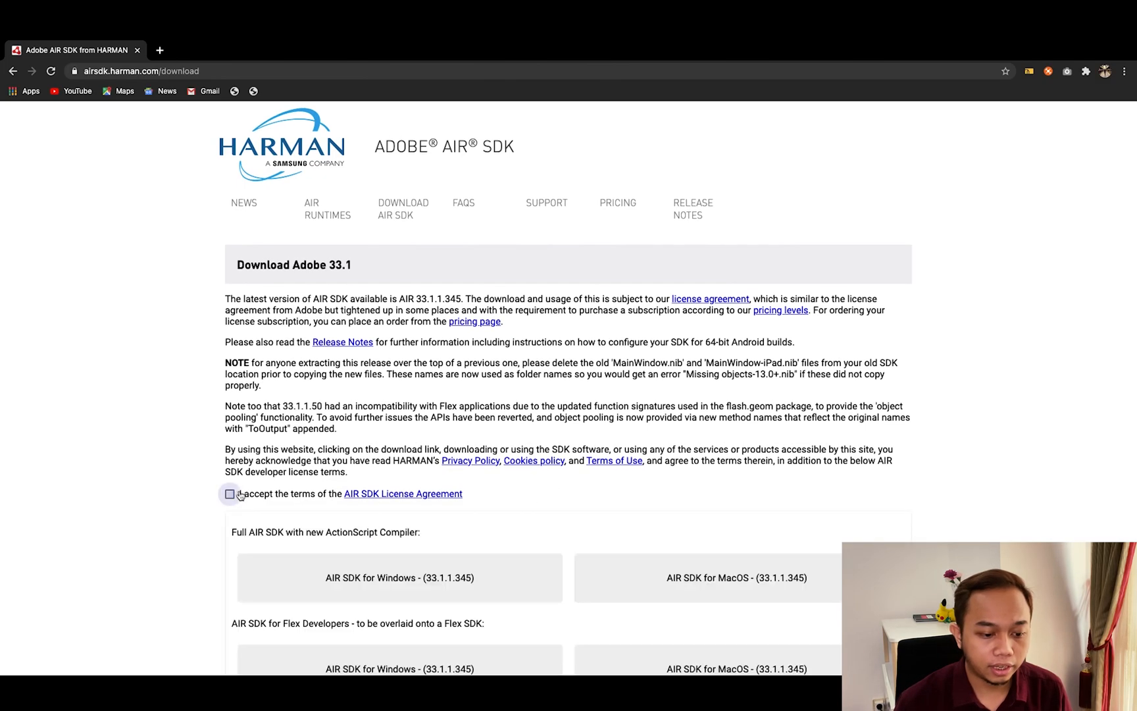
scroll(319, 499, down, 3)
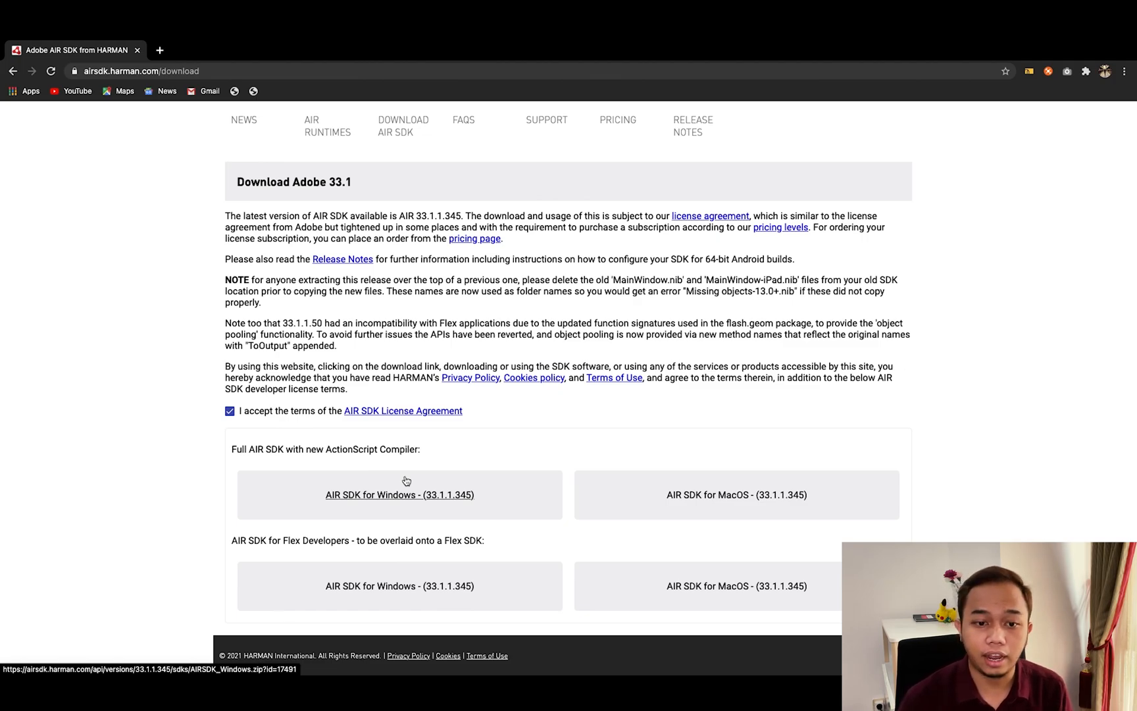
Switch from Chrome back to the Animate desktop via Mission Control
key(ctrl+Left)
key(ctrl+Right)
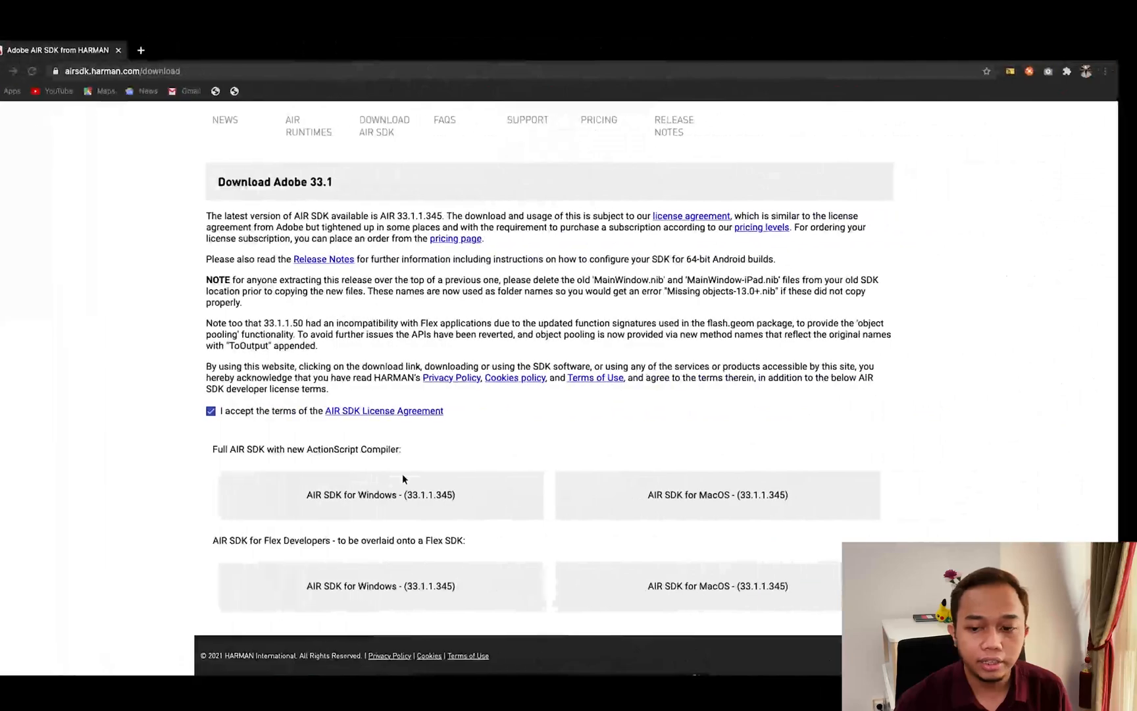
key(ctrl+Up)
click(497, 432)
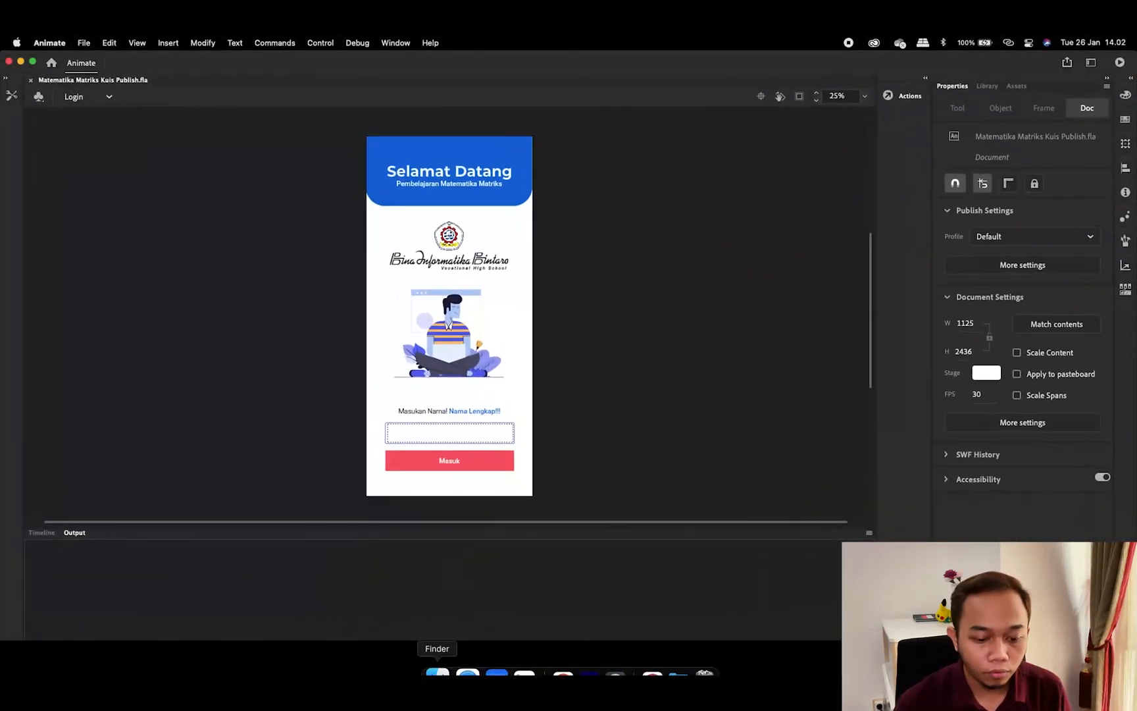
click(439, 655)
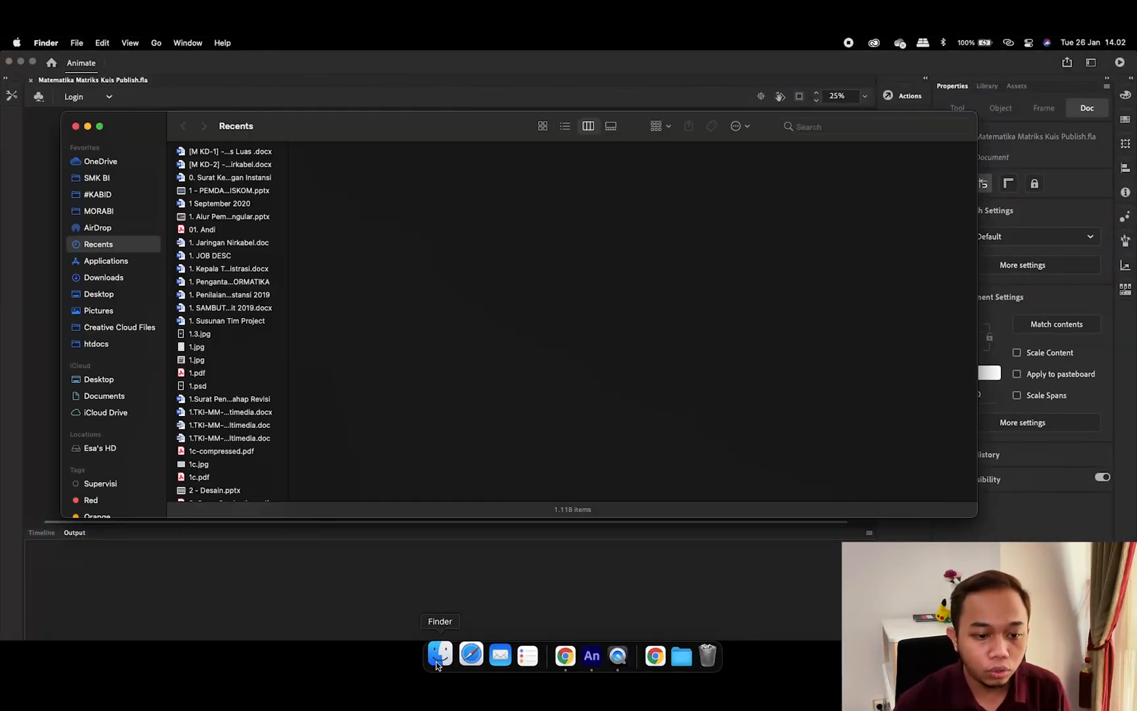
click(145, 297)
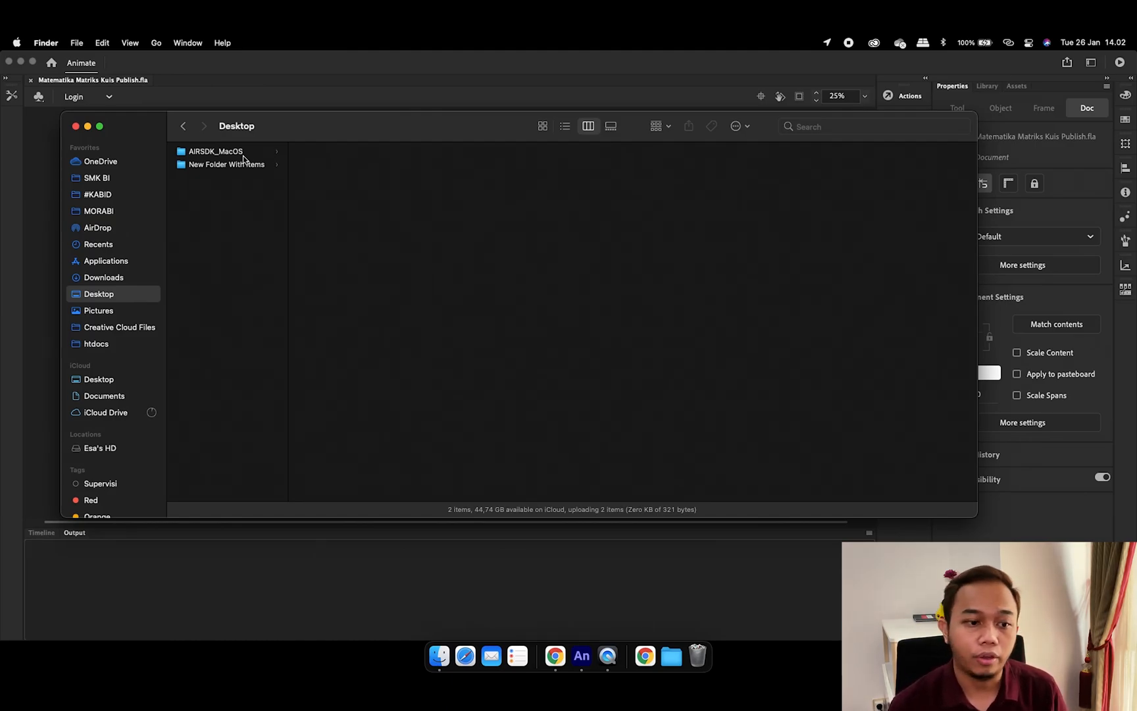
click(243, 157)
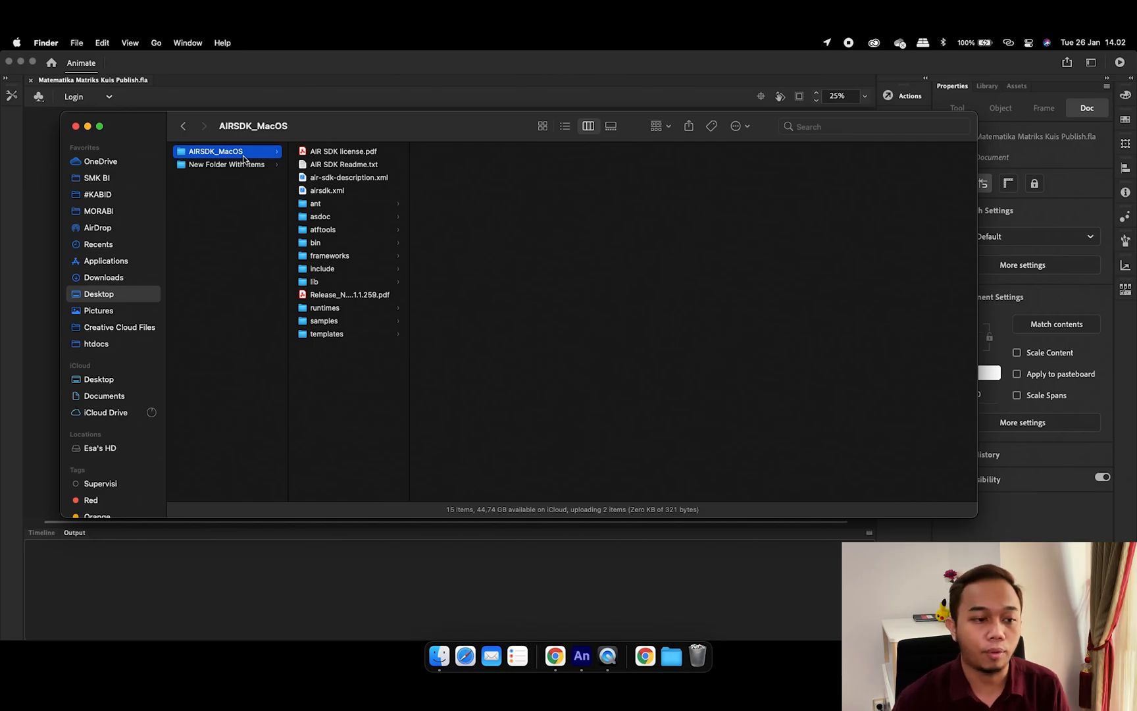
click(76, 126)
Open the Manage Adobe AIR SDK dialog from the Help menu
click(183, 199)
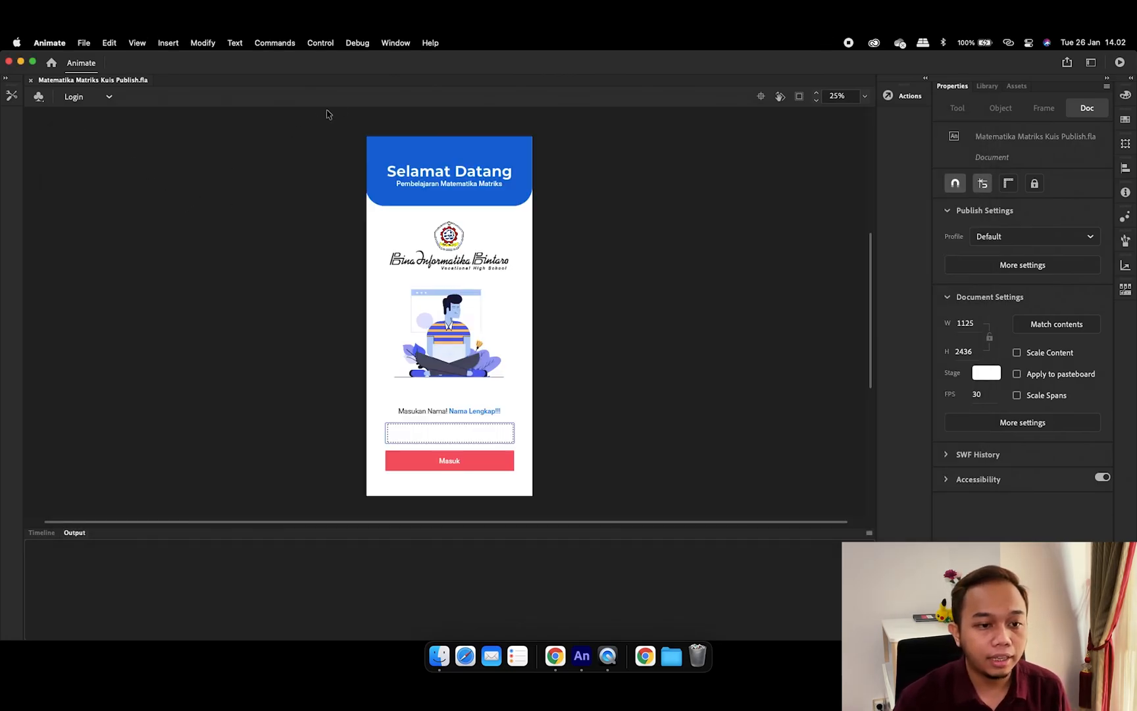
click(394, 45)
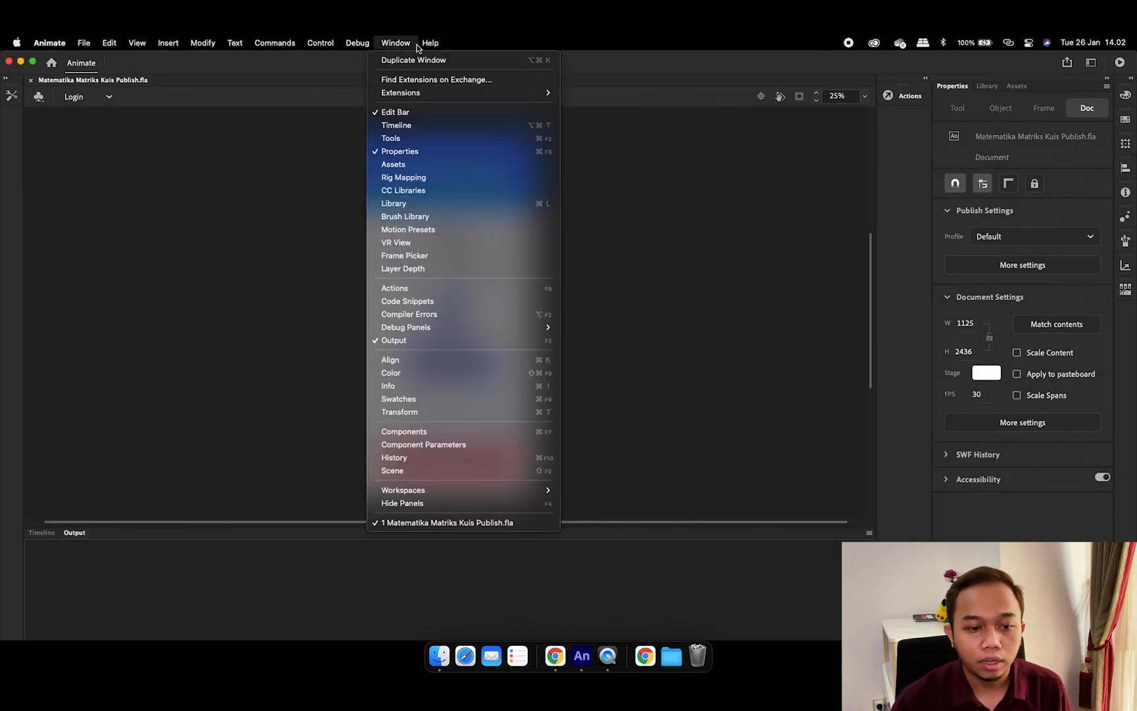
mouse_move(429, 44)
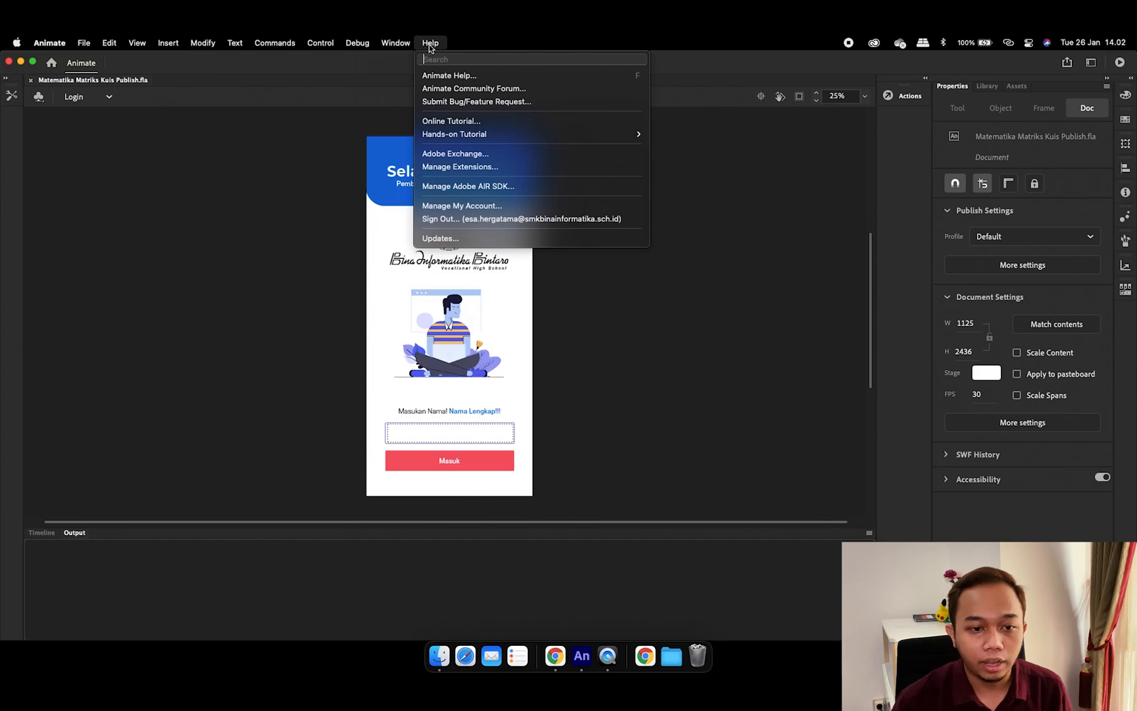
click(482, 187)
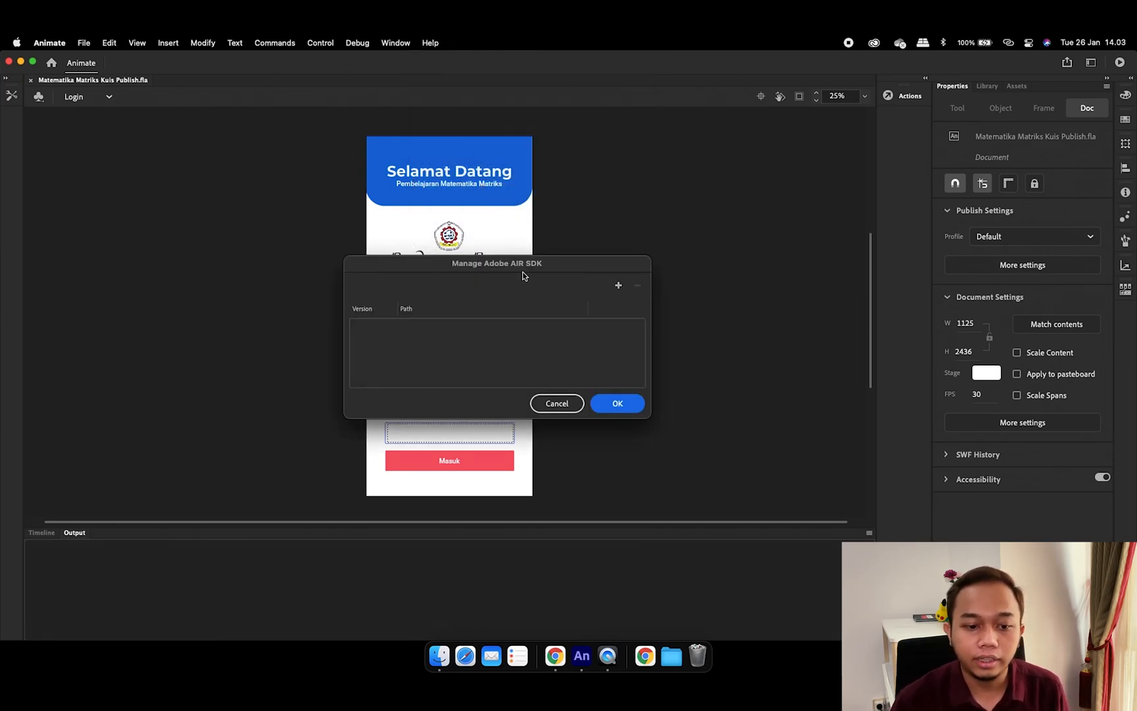
drag(521, 264, 568, 268)
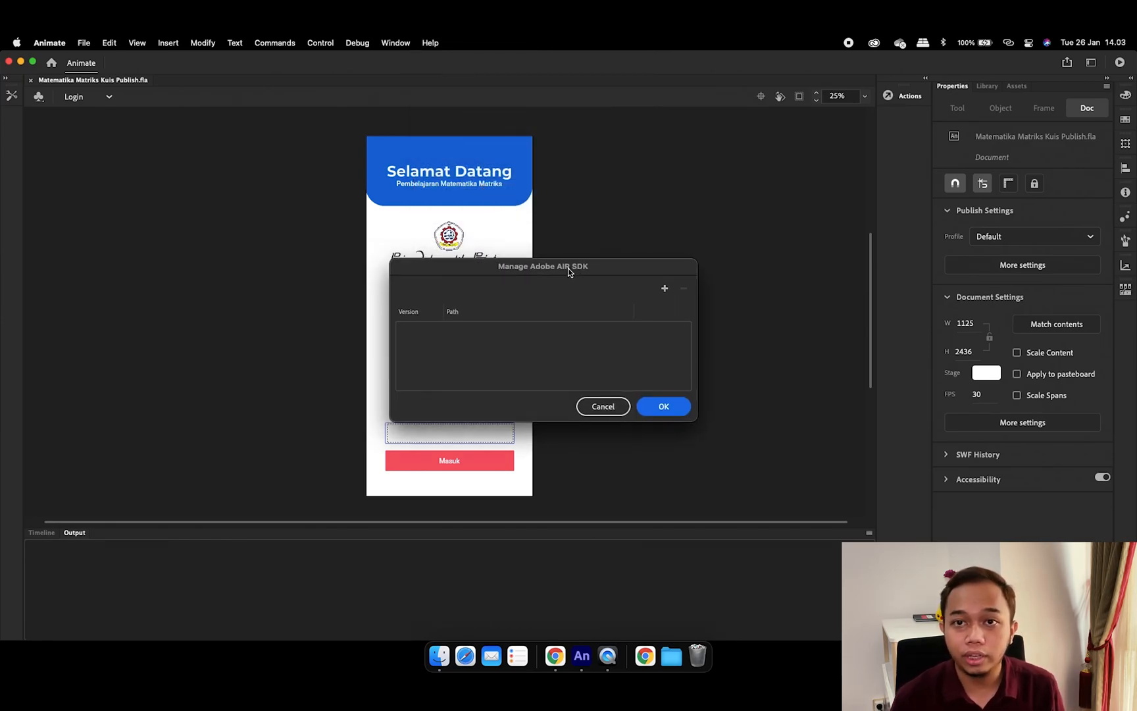
Add the Desktop's AIRSDK_MacOS folder as AIR SDK 33.1.1.259 and confirm
click(664, 290)
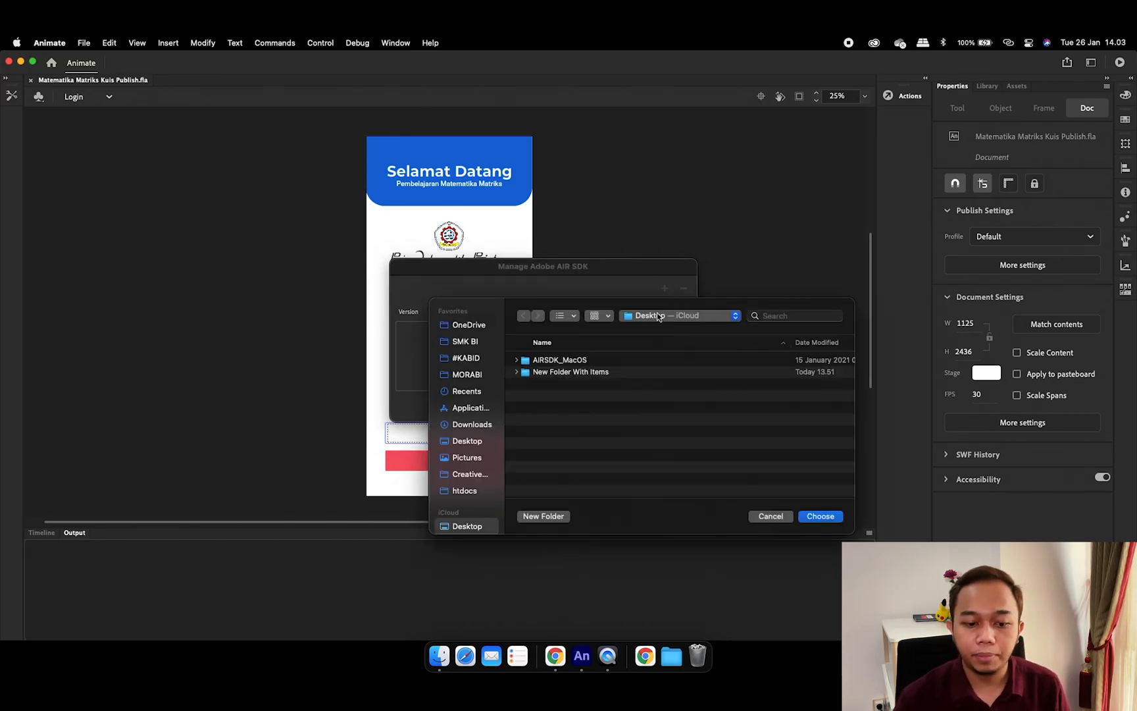
click(466, 441)
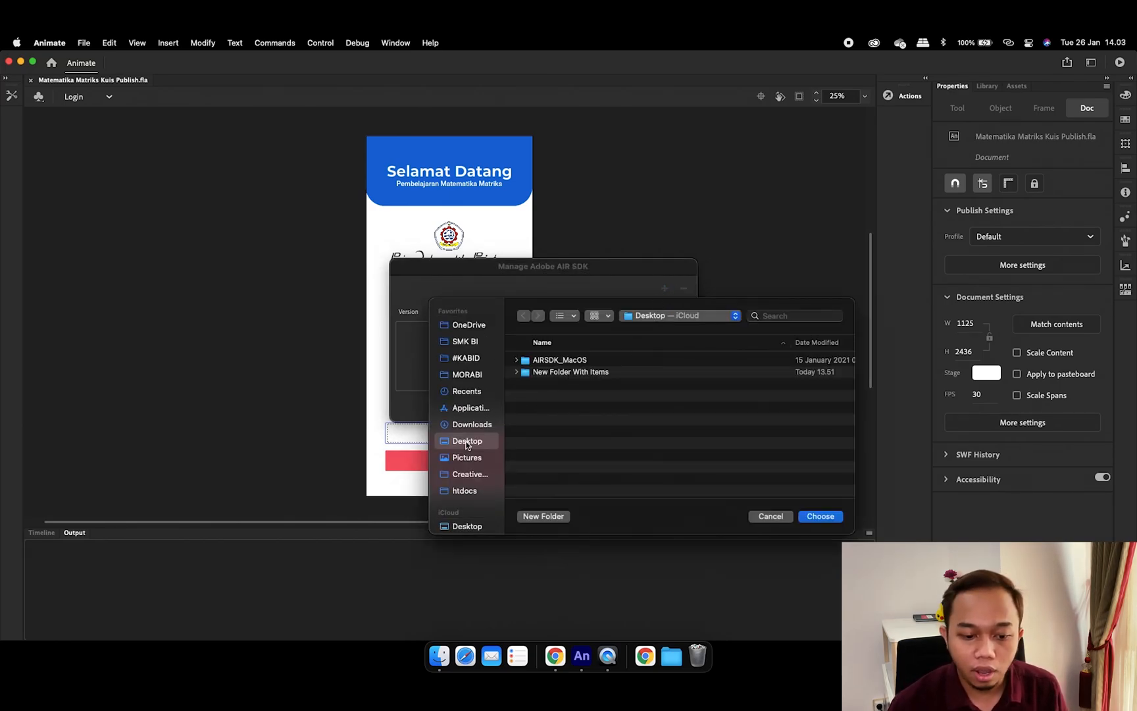
click(604, 360)
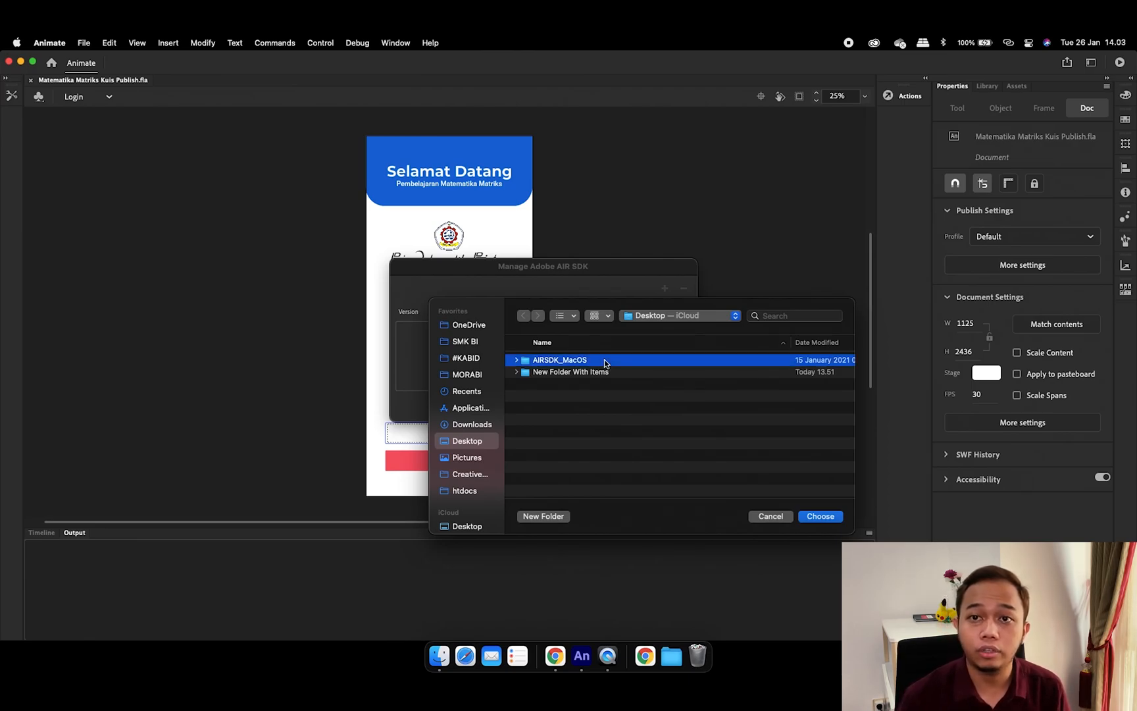
scroll(759, 469, right, 3)
scroll(752, 441, left, 3)
click(820, 518)
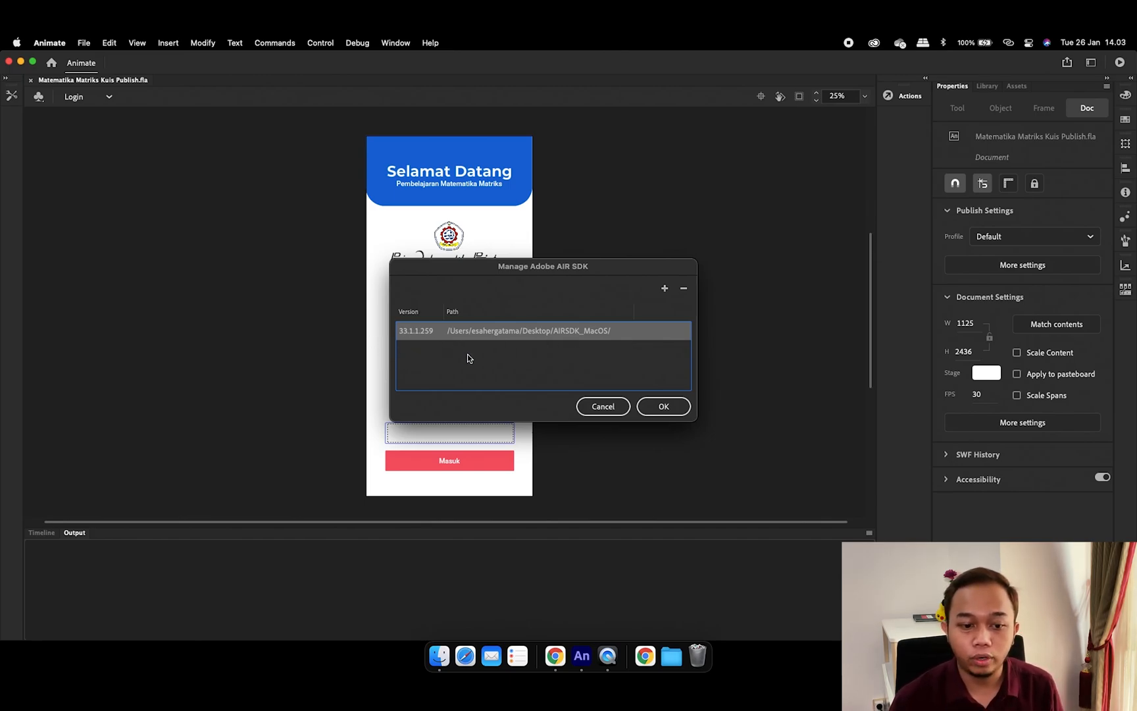
click(667, 407)
Set the publish target to AIR 33.1.1.259 for Android with output saved to the Desktop
click(92, 45)
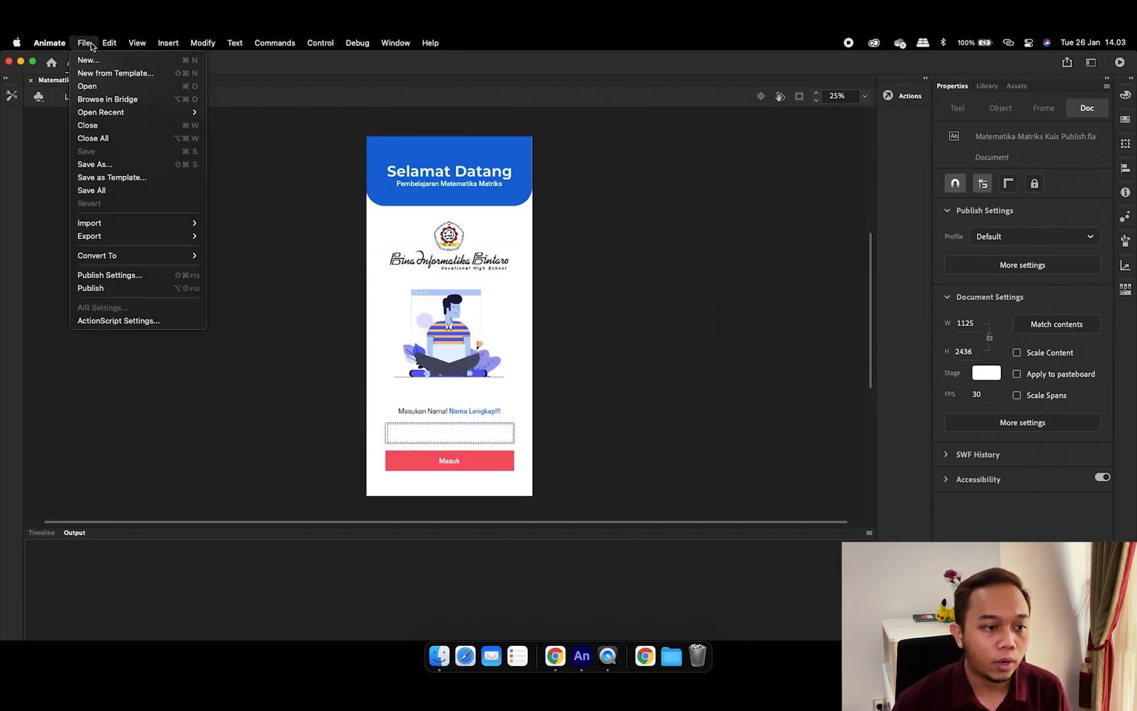
click(140, 278)
click(630, 129)
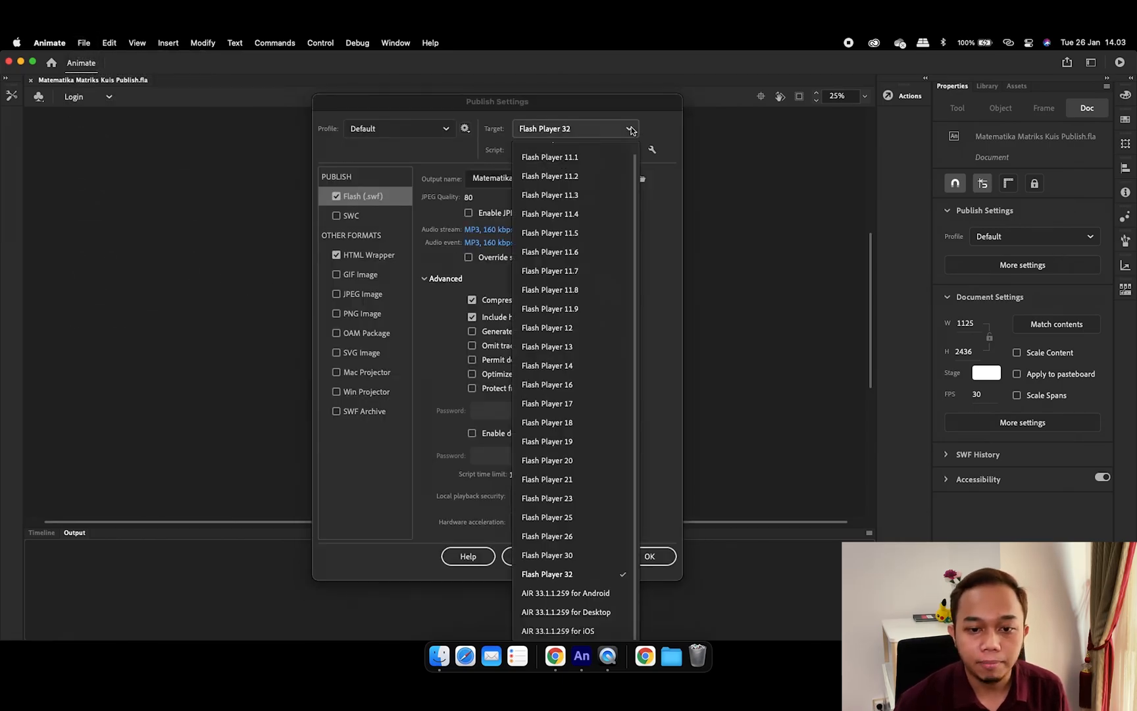
click(606, 597)
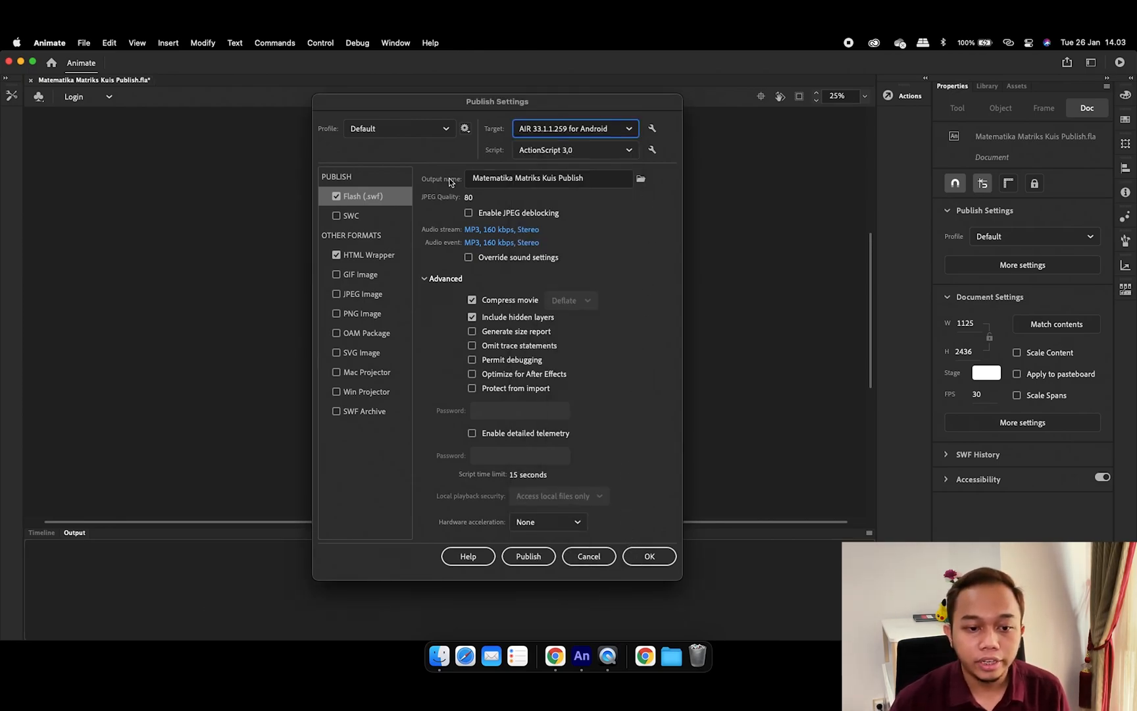
click(641, 179)
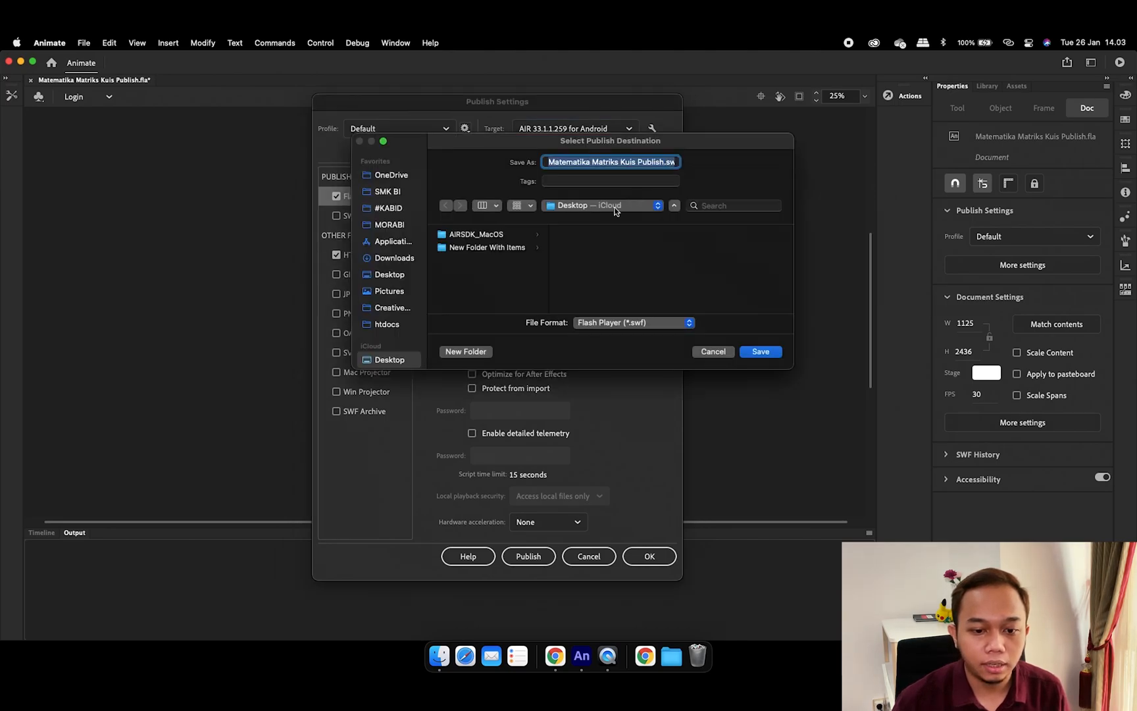
click(399, 277)
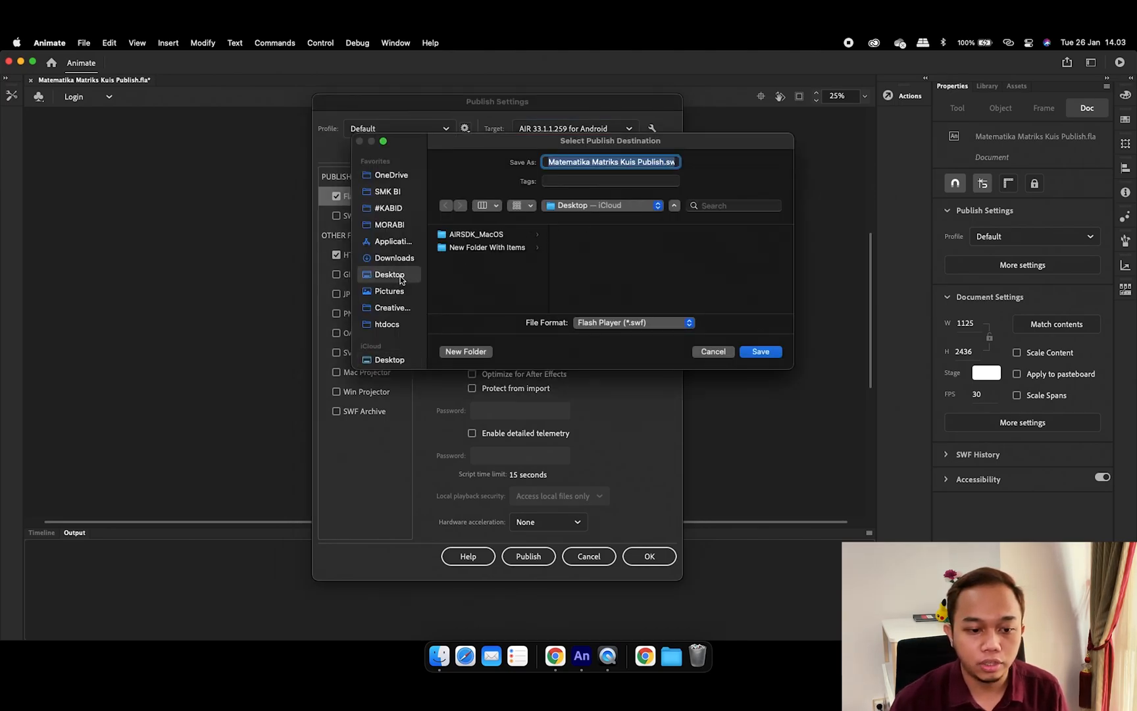
click(760, 352)
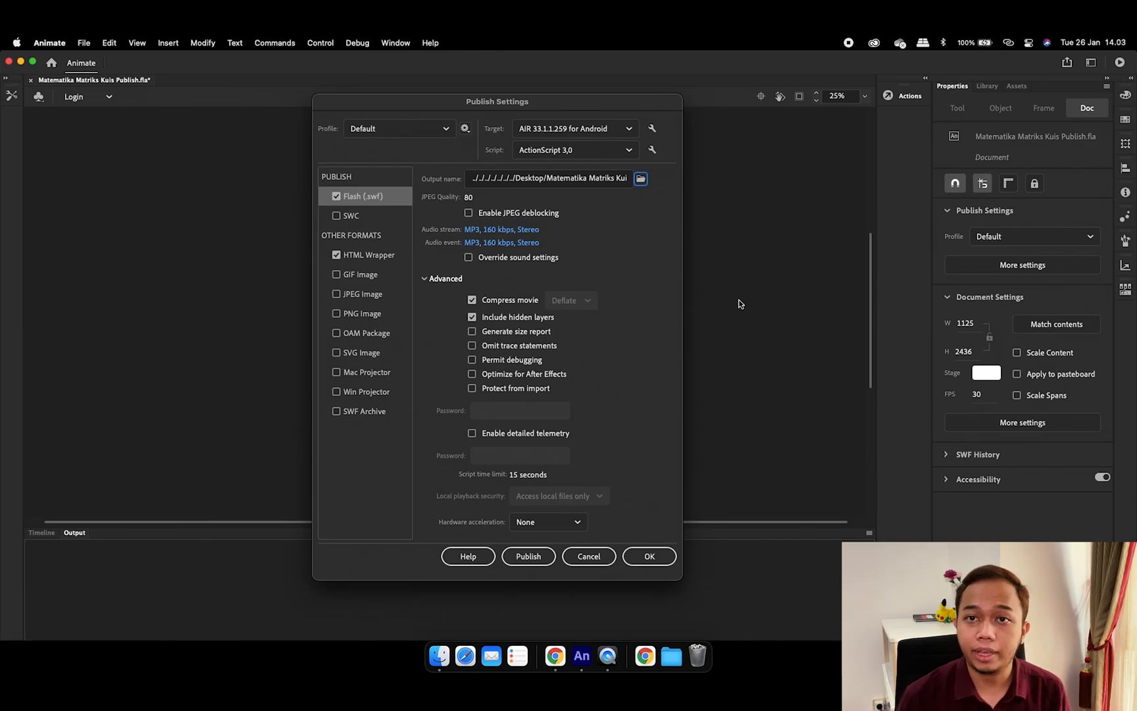
Rename output to Matematika Matriks.apk, app name Matematika Matriks, App ID MatematikaMatriks
click(652, 131)
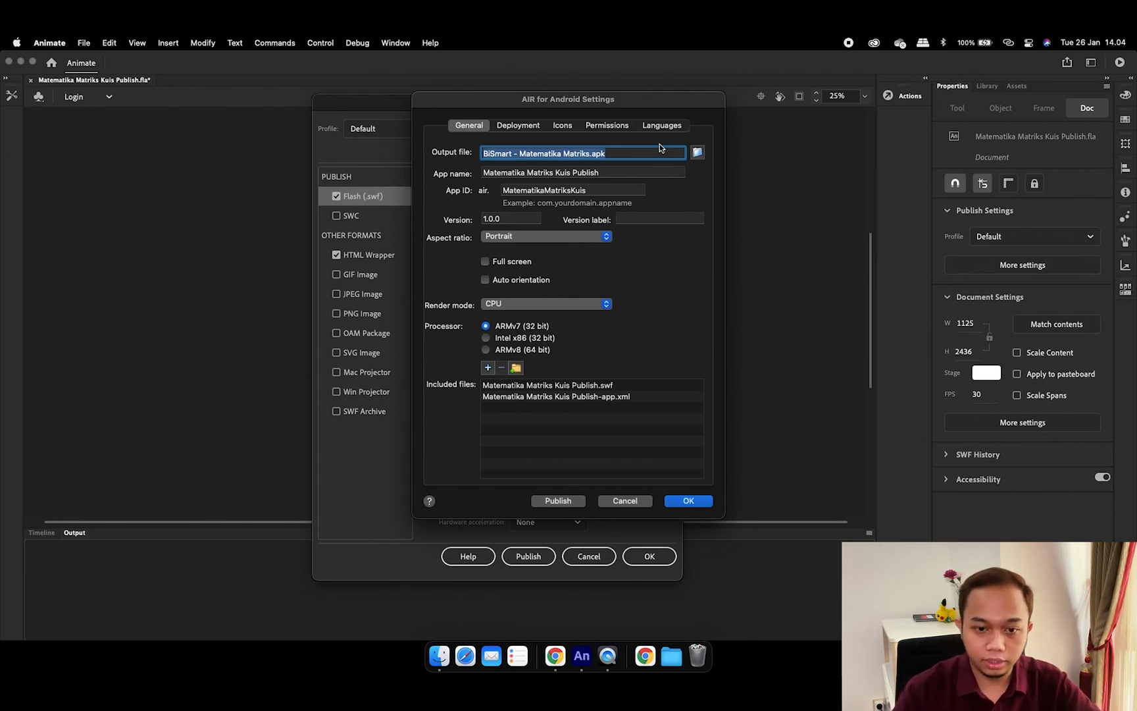
click(518, 153)
drag(518, 153, 418, 152)
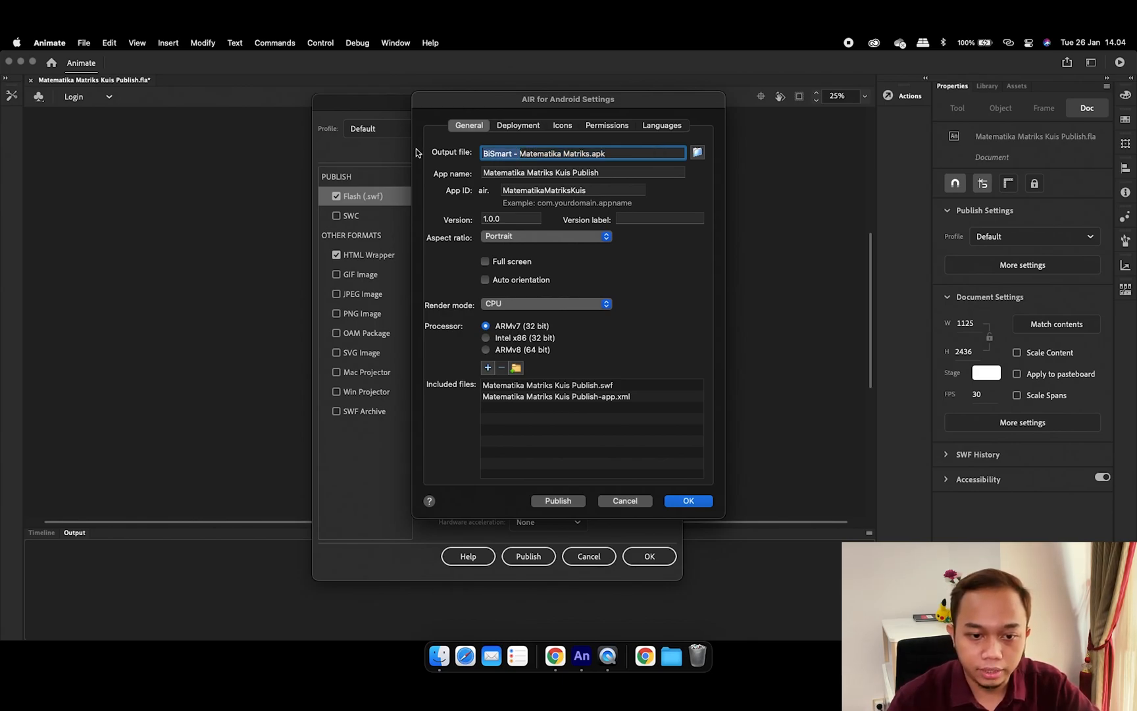
key(BackSpace)
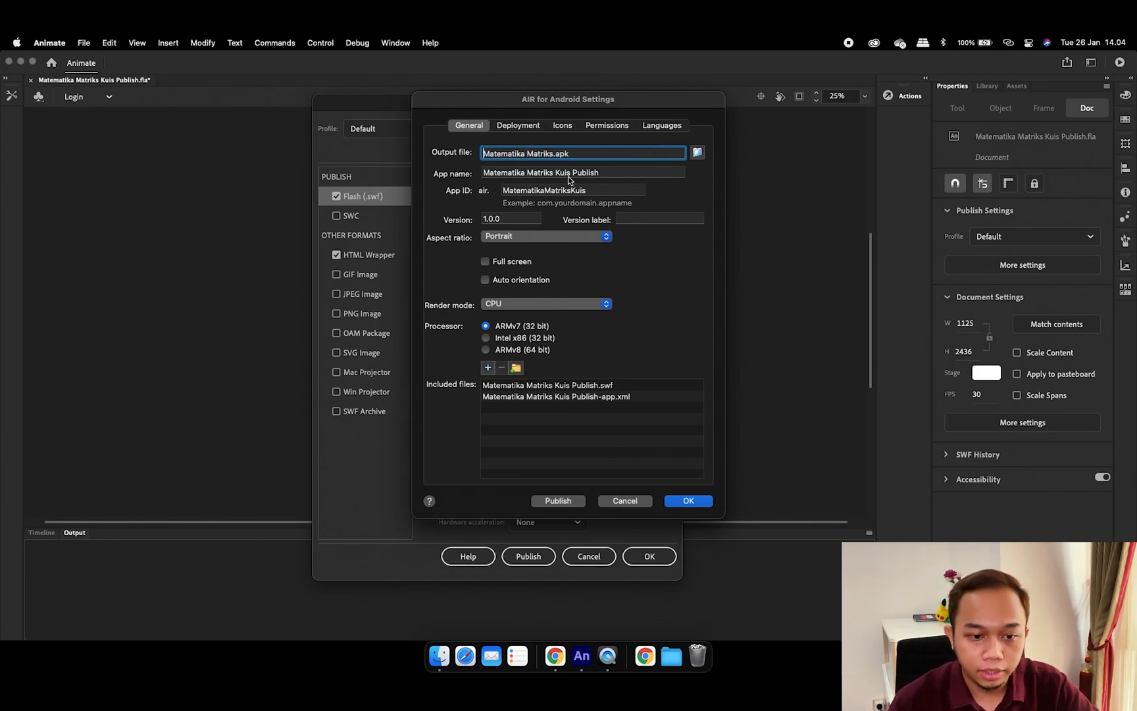
drag(555, 174, 660, 175)
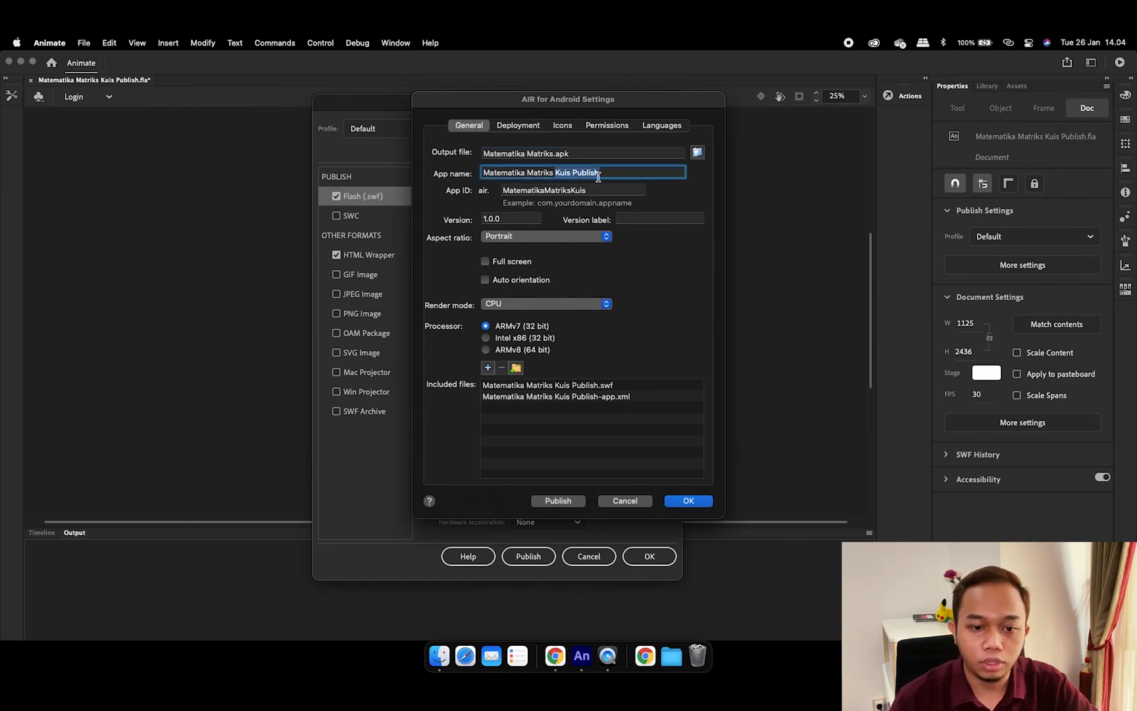
key(BackSpace)
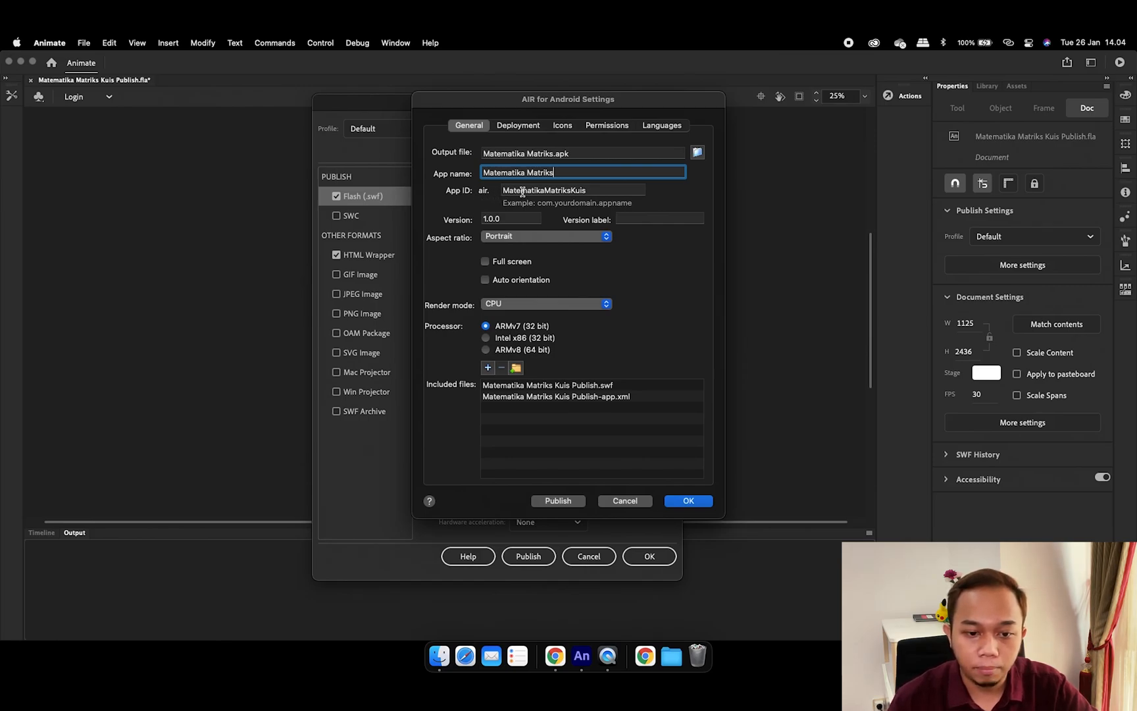
double_click(577, 191)
click(590, 191)
double_click(581, 191)
click(582, 191)
key(BackSpace)
key(BackSpace)
key(BackSpace)
key(BackSpace)
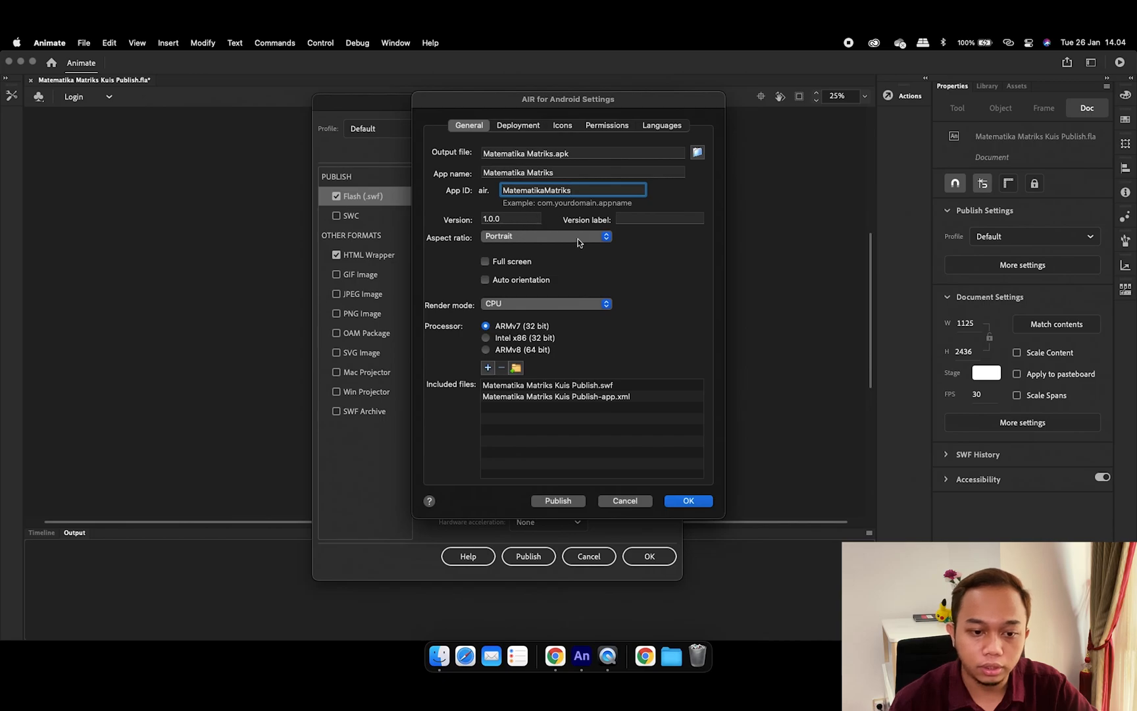
Keep version 1.0.0, Portrait aspect ratio and CPU render mode, and select ARMv8 (64 bit)
right_click(501, 220)
key(Escape)
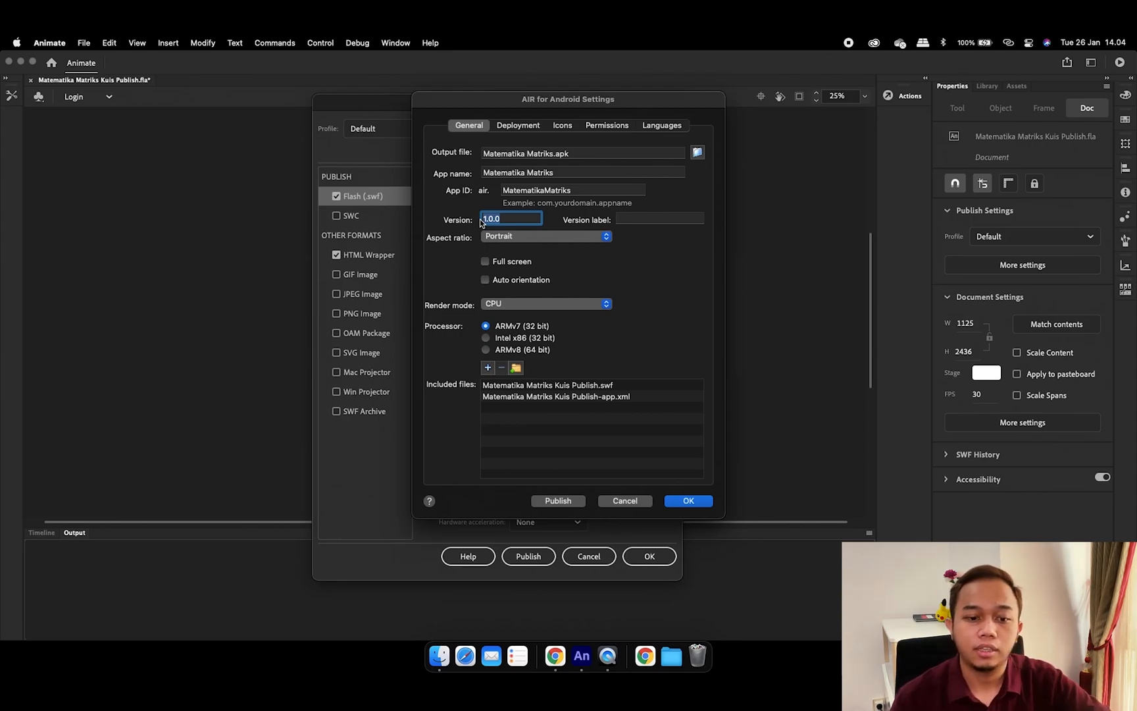
click(545, 242)
click(664, 261)
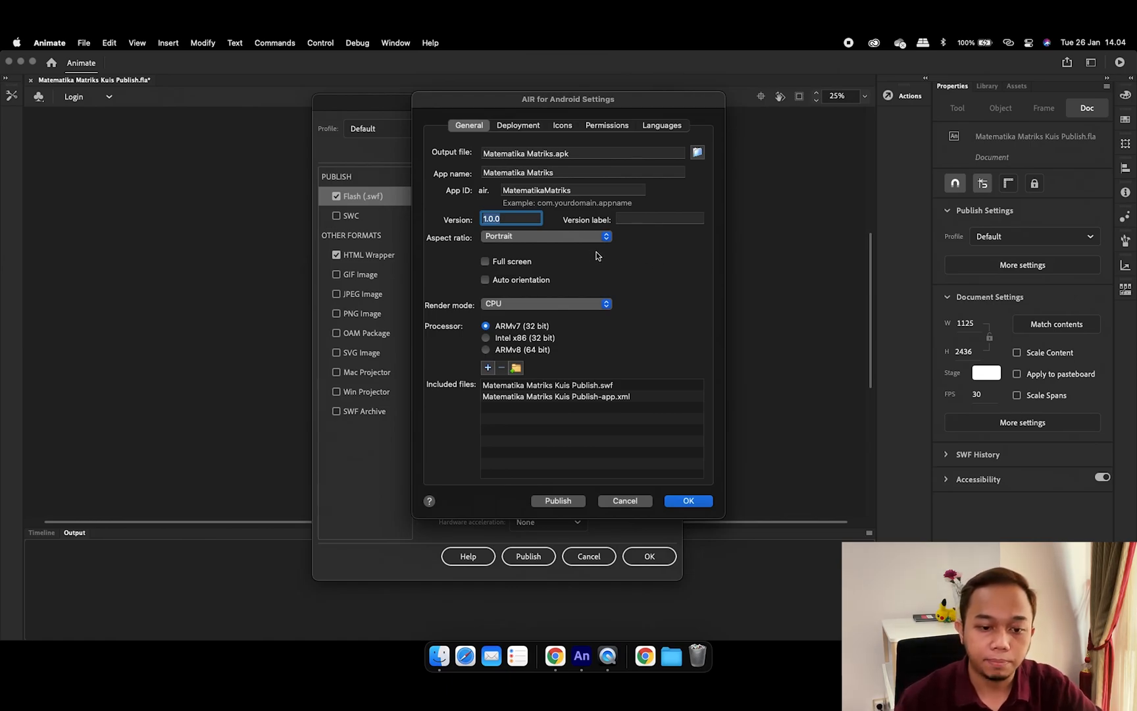
click(549, 239)
click(536, 238)
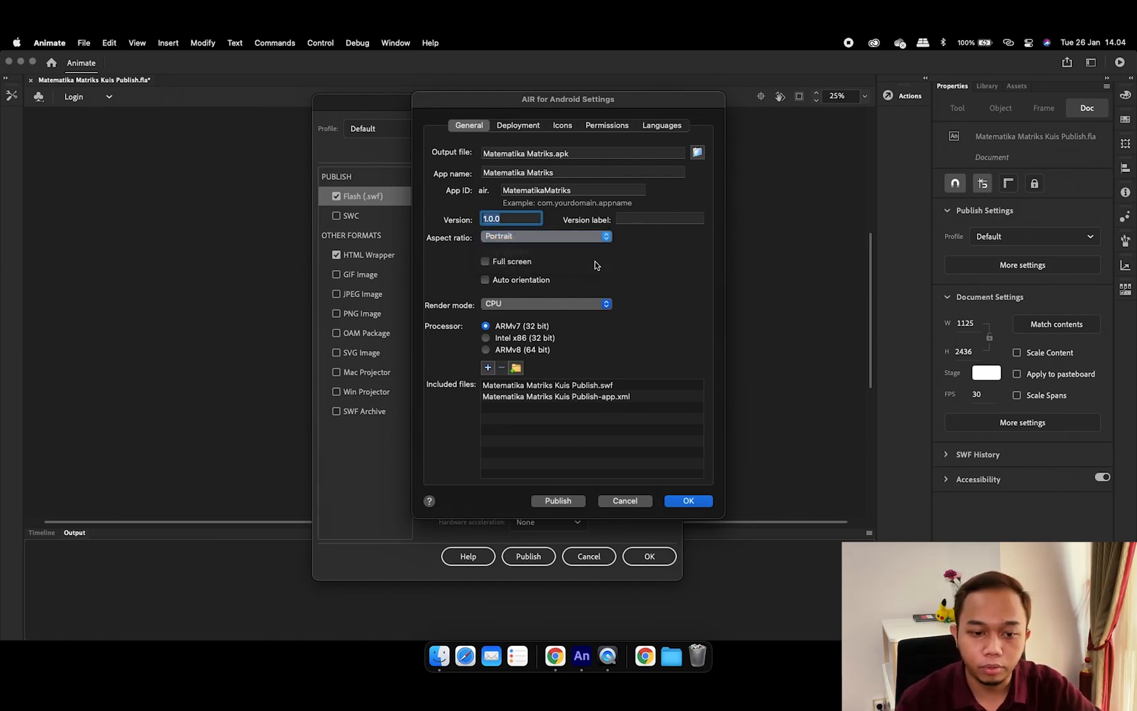
click(559, 306)
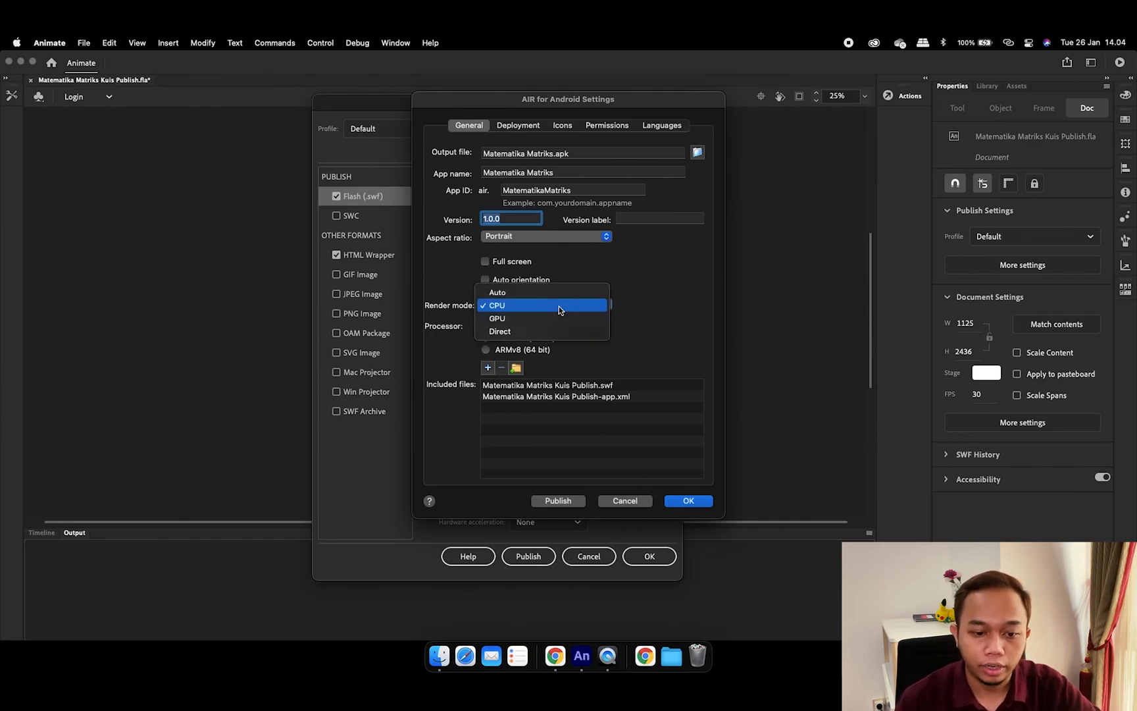
click(558, 320)
click(590, 304)
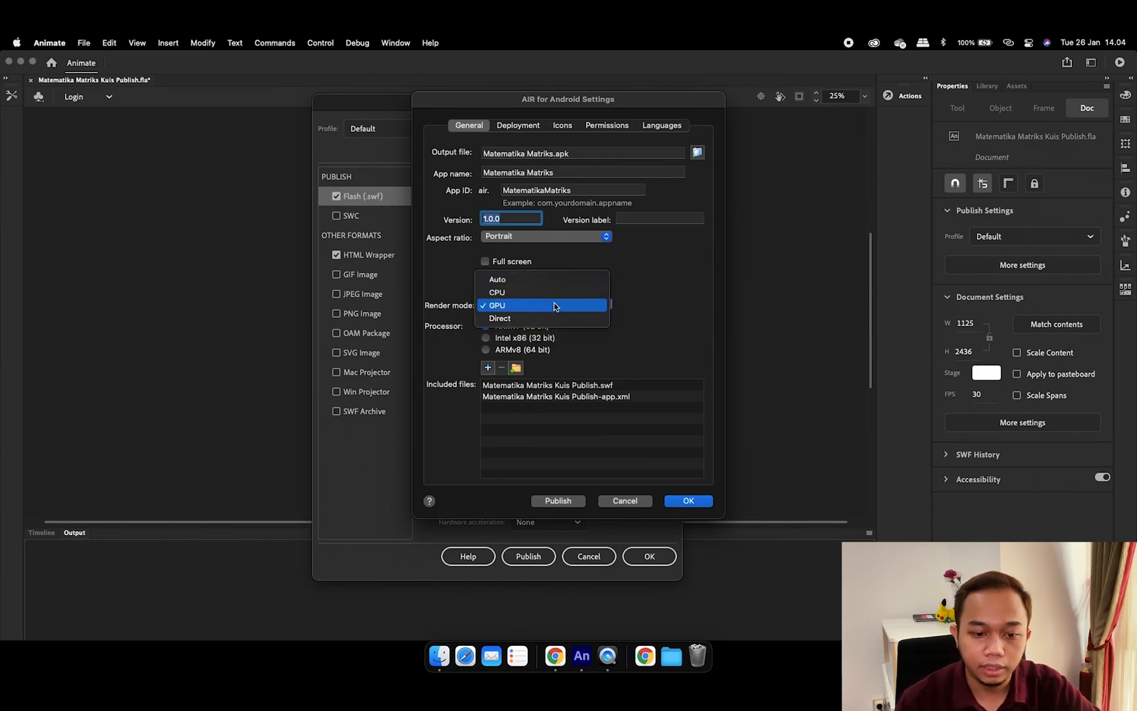
click(552, 292)
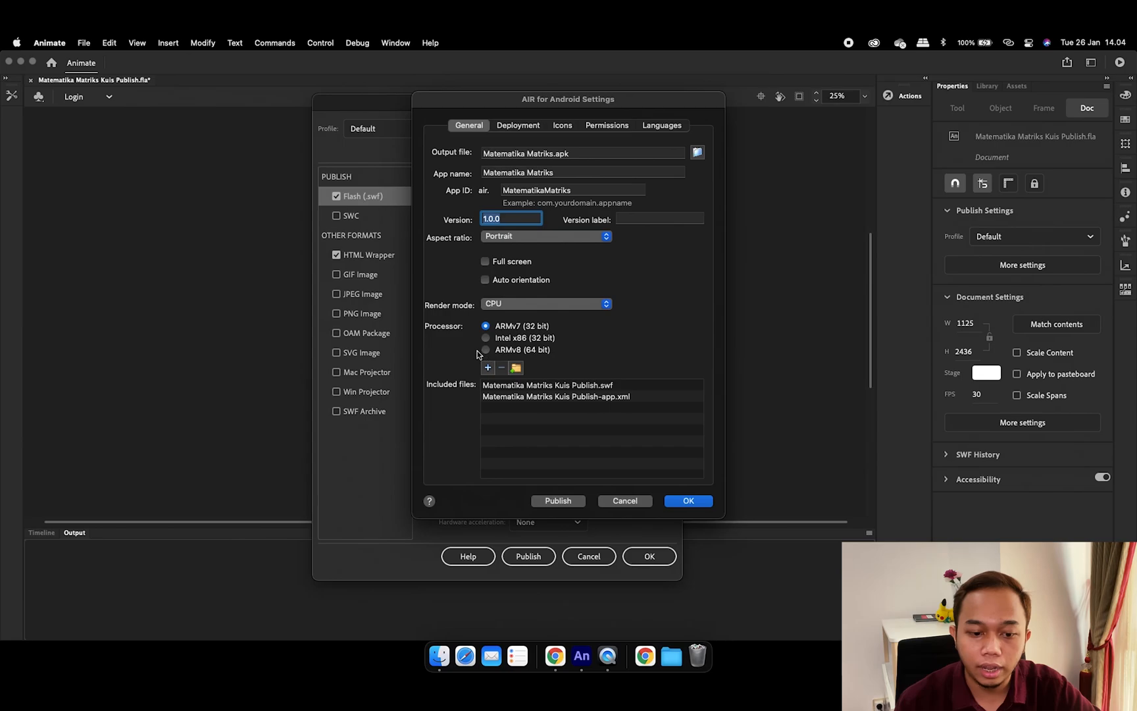
click(527, 351)
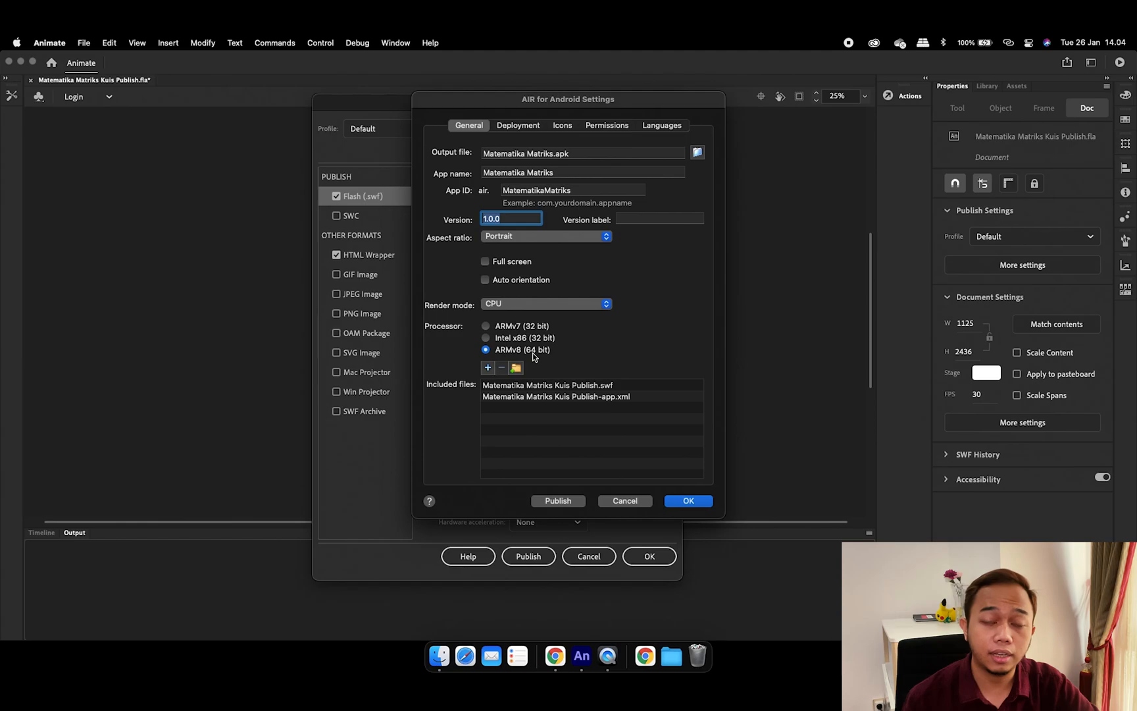
Clear the Deployment certificate path and start creating a new self-signed certificate
click(519, 125)
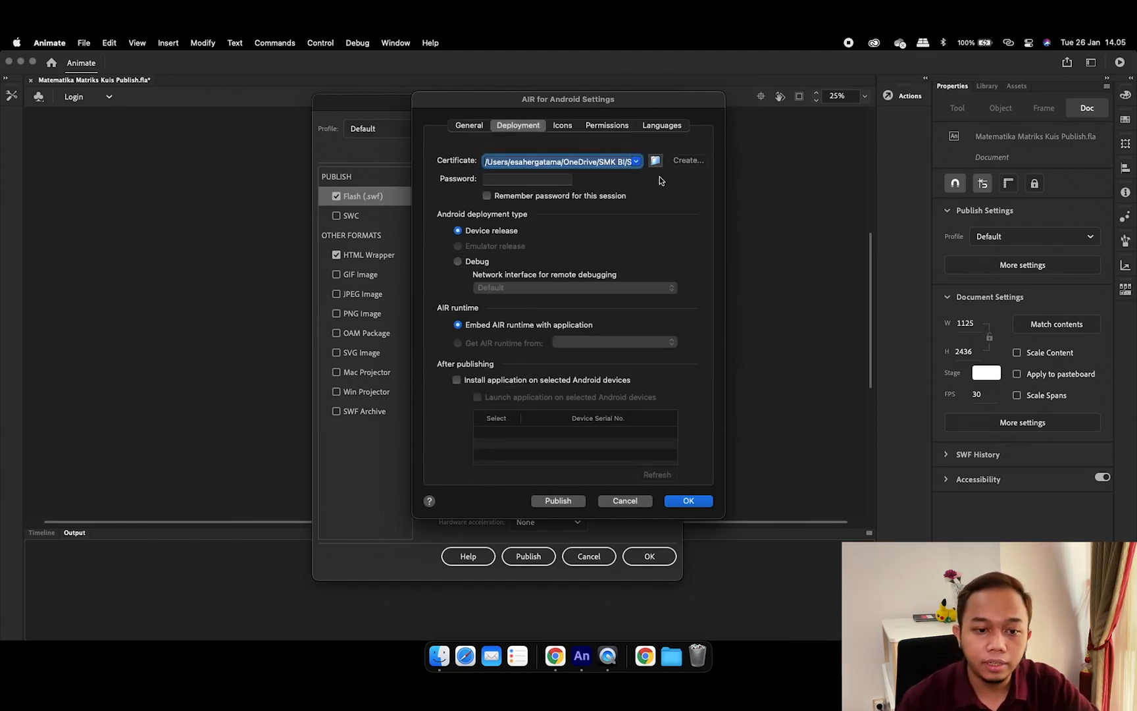
key(BackSpace)
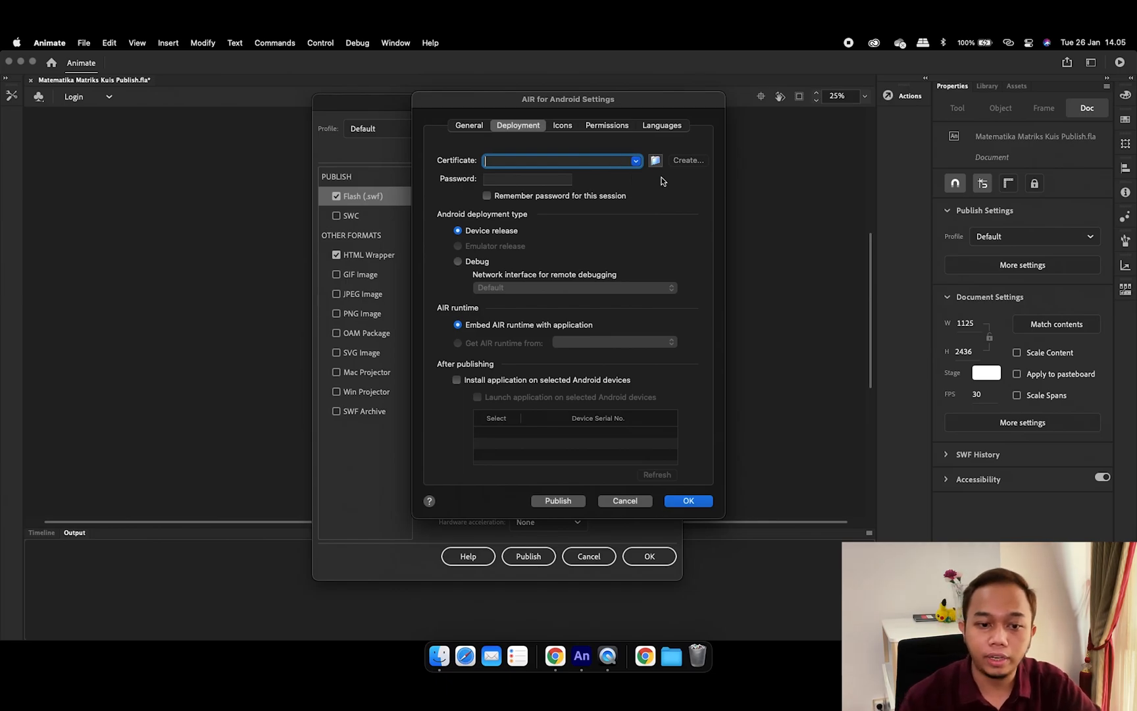
click(698, 165)
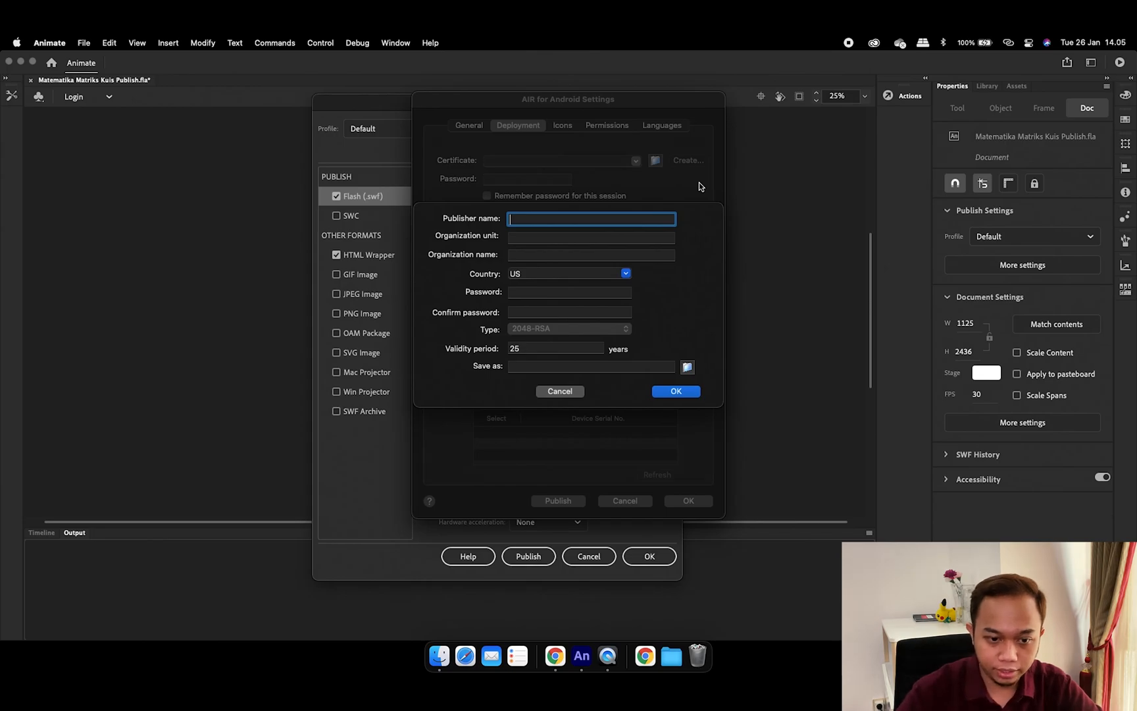
Enter publisher SMK Bina Informatika, unit Dept IT and organization SMK Bina Informatika
text(SMK b)
key(BackSpace)
text(B)
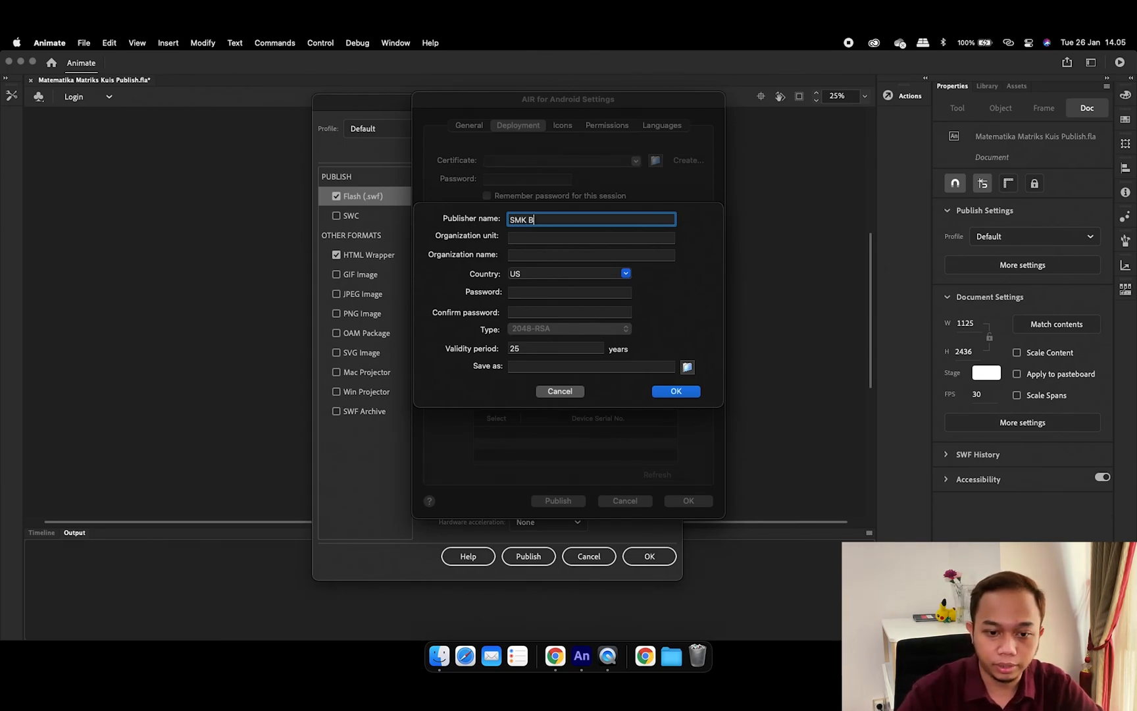
text(ina Informatika)
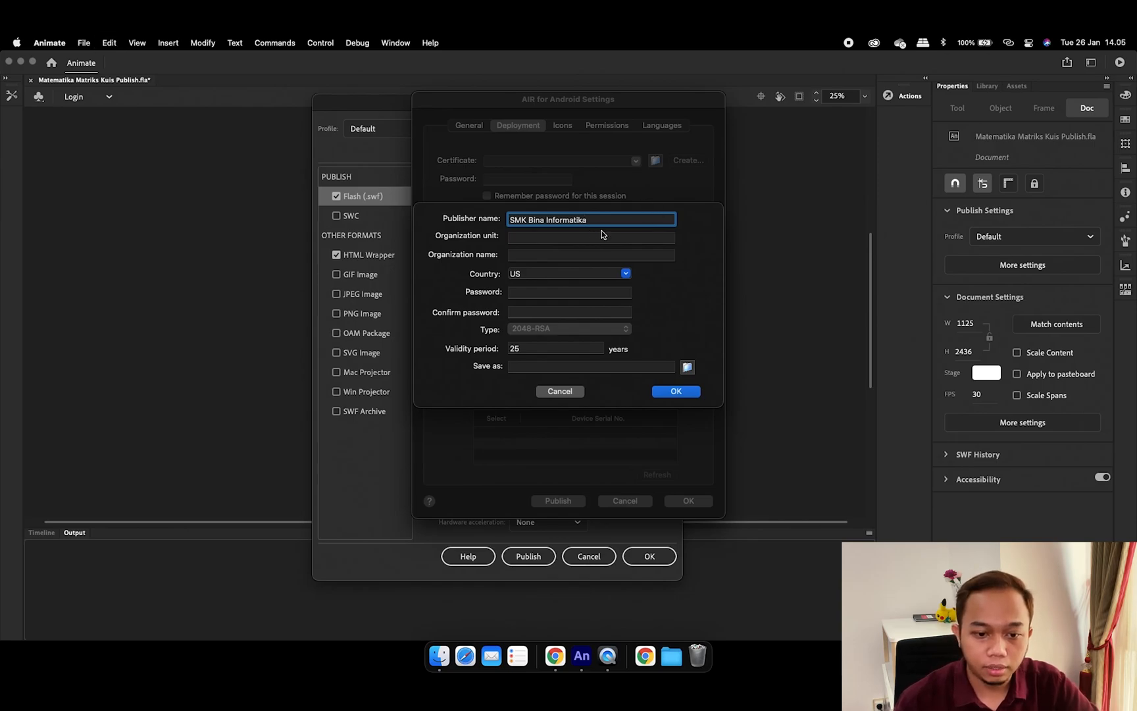
drag(604, 219, 436, 212)
click(571, 237)
click(568, 255)
click(560, 238)
text(D)
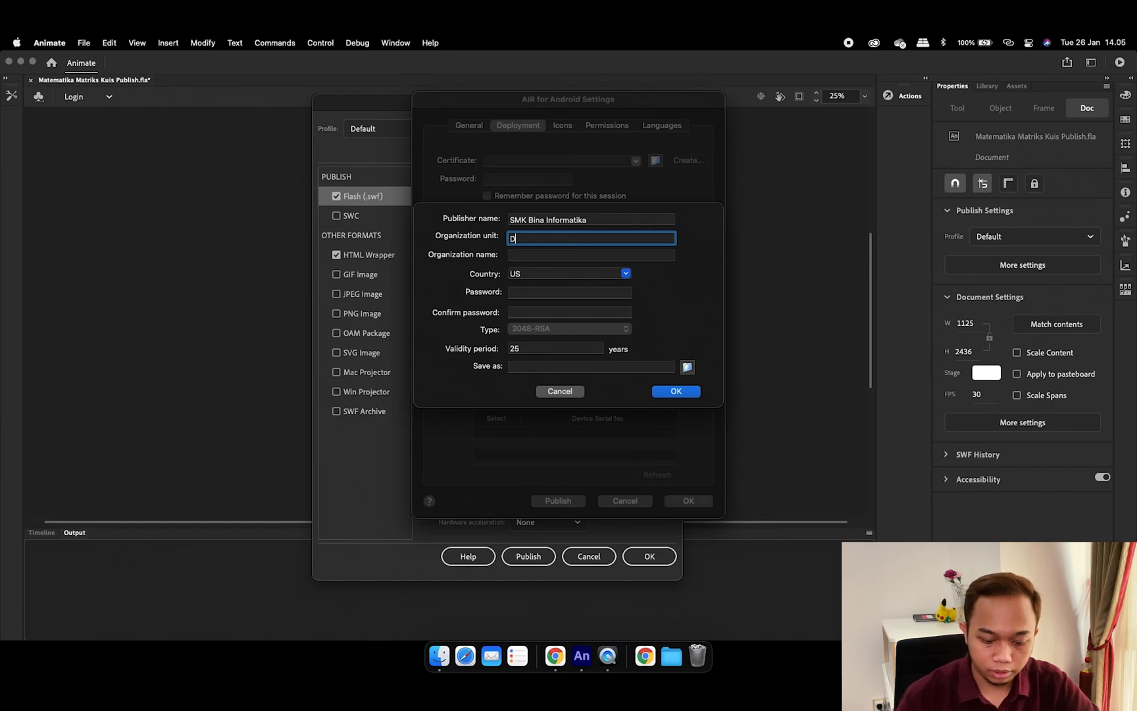
text(ept IT)
click(546, 254)
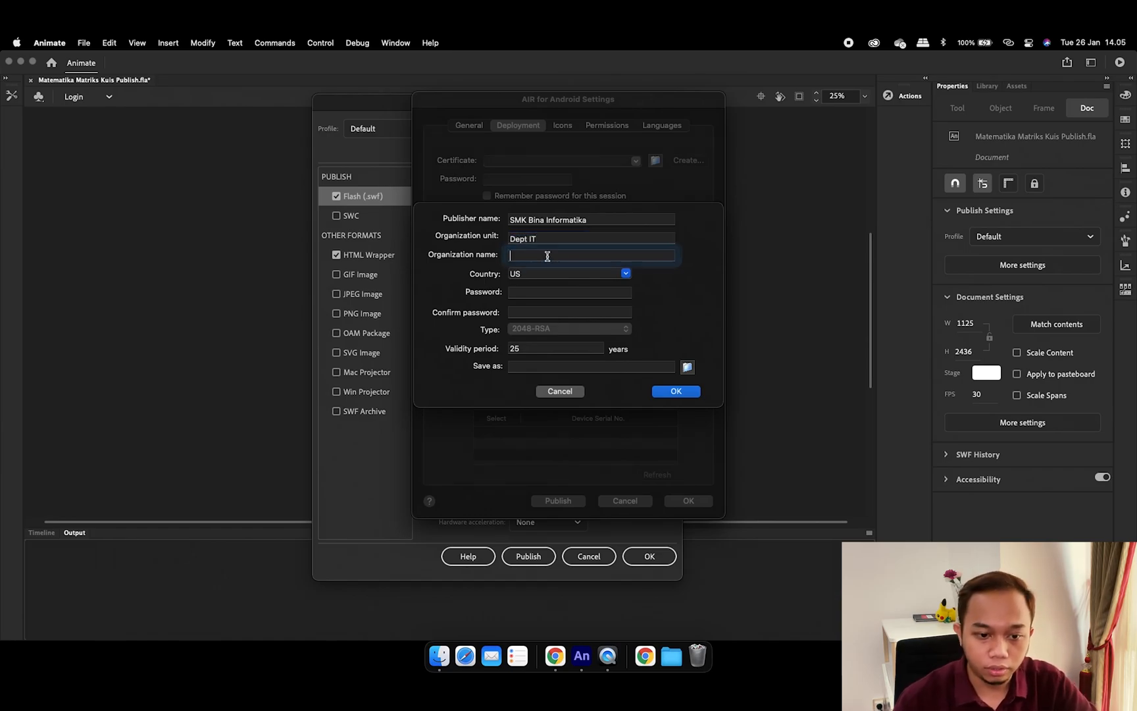
text(SMK B)
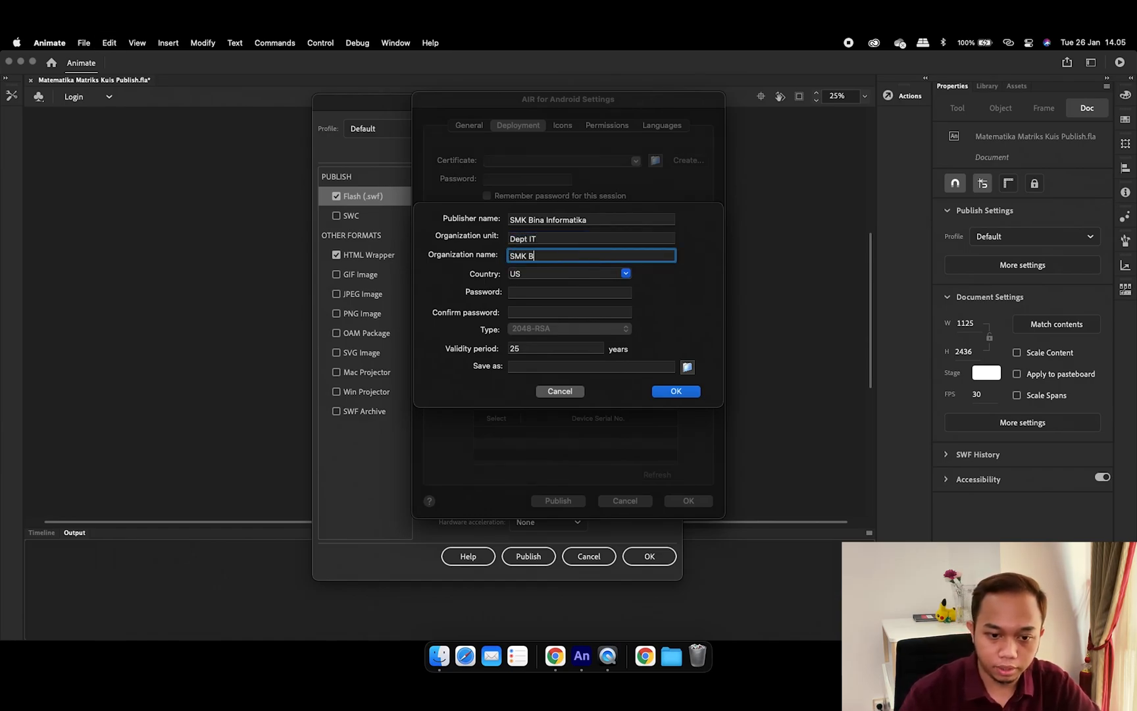
text(ina Informatika)
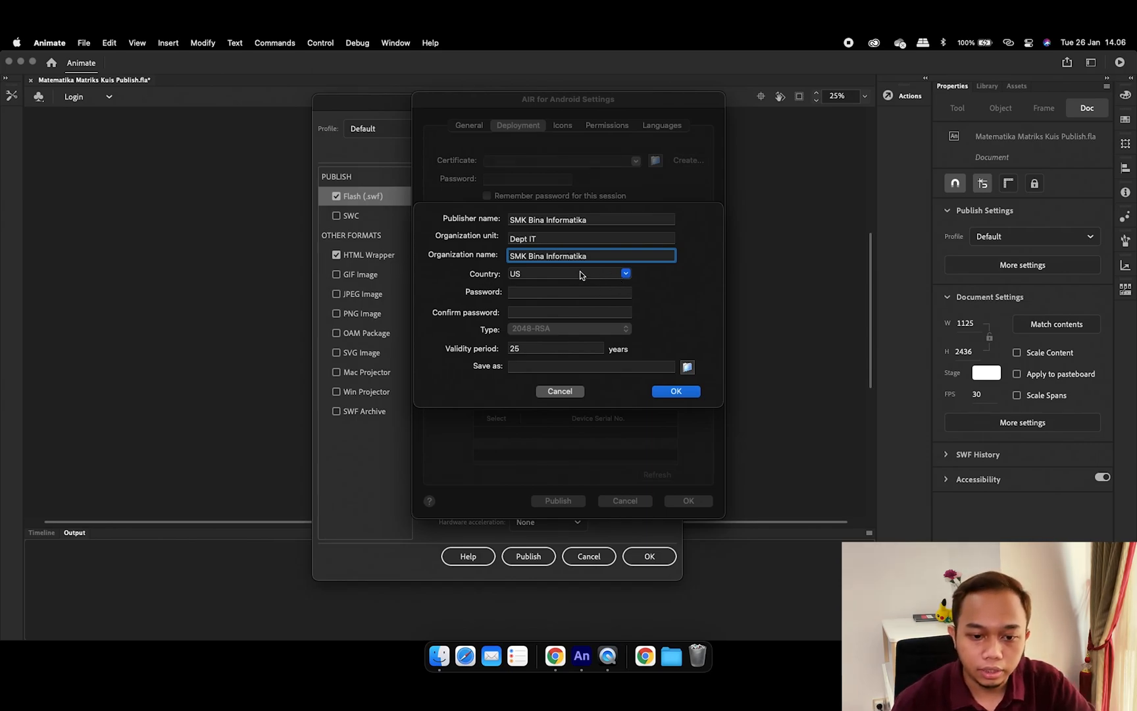
Choose country ID, enter and confirm the certificate password, and set validity to 99 years
click(626, 273)
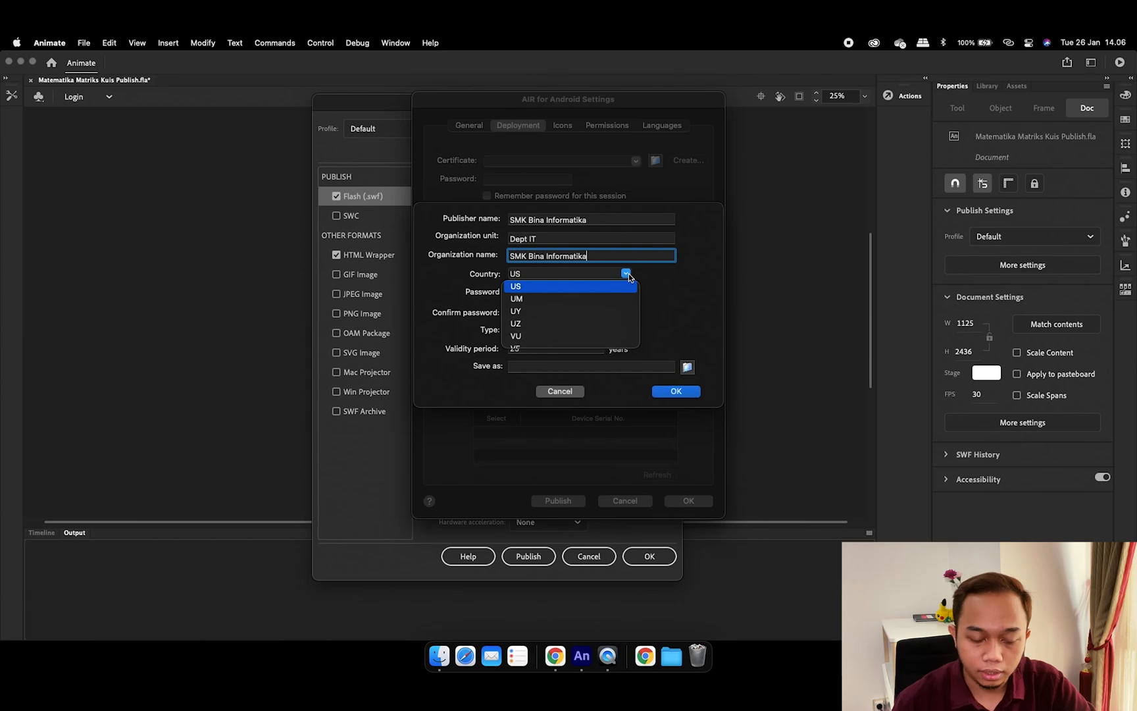
scroll(612, 329, down, 3)
scroll(612, 329, down, 10)
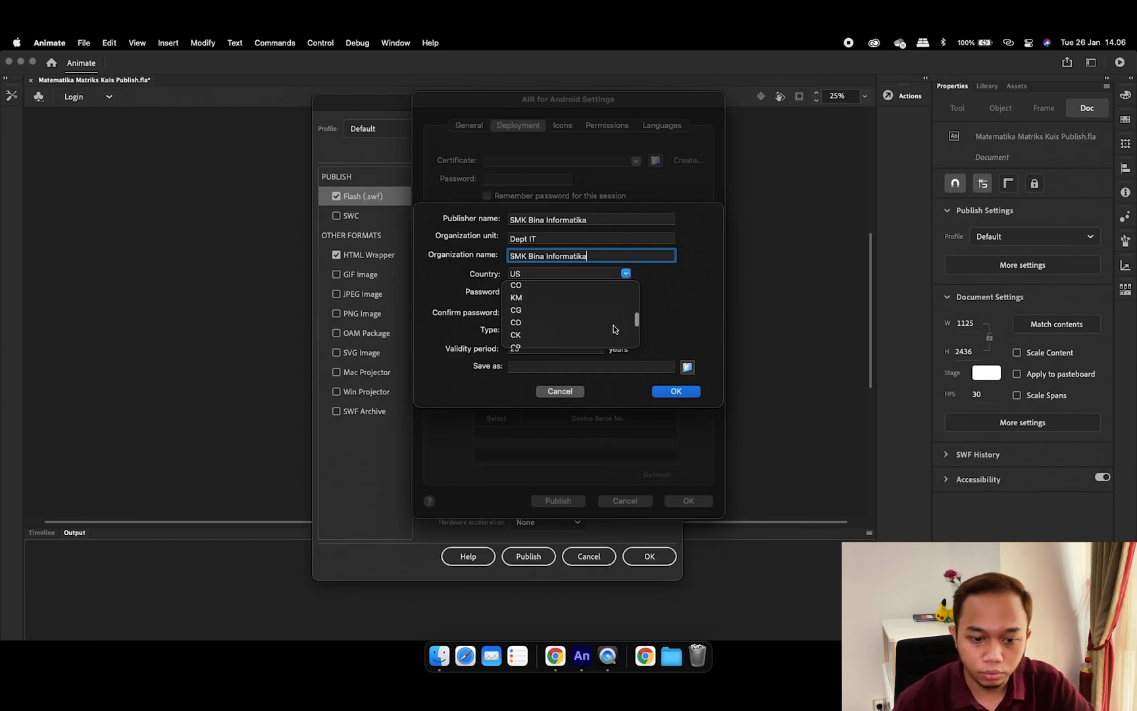
scroll(610, 327, down, 10)
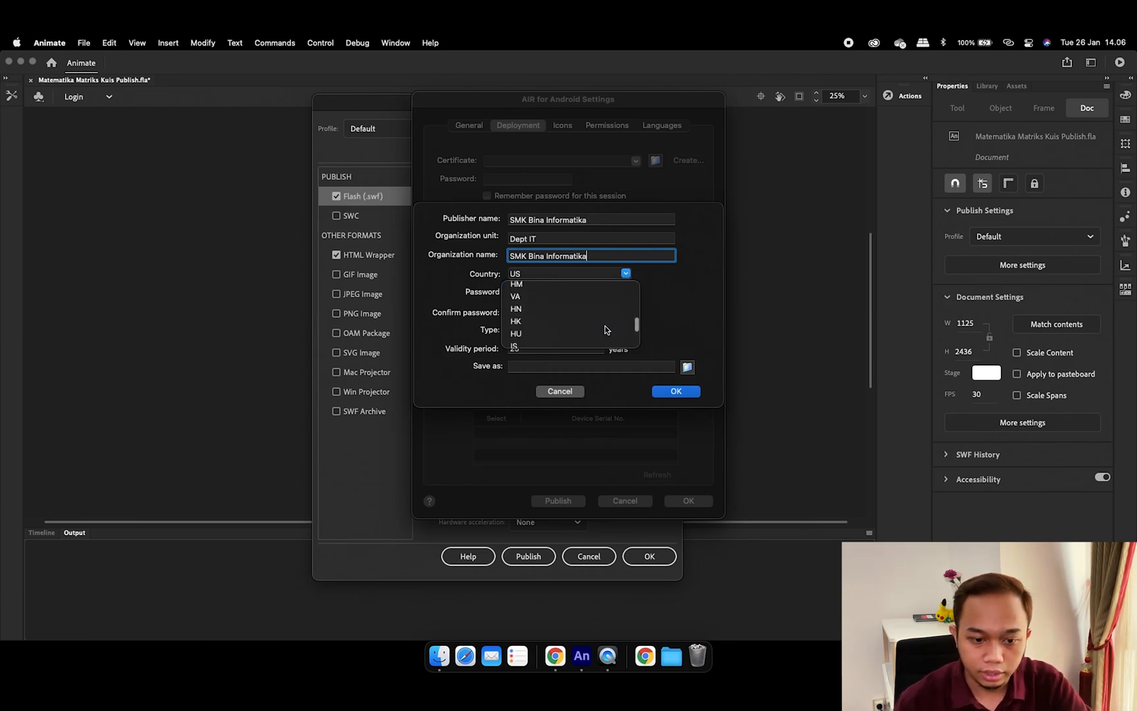
scroll(605, 326, up, 3)
click(579, 310)
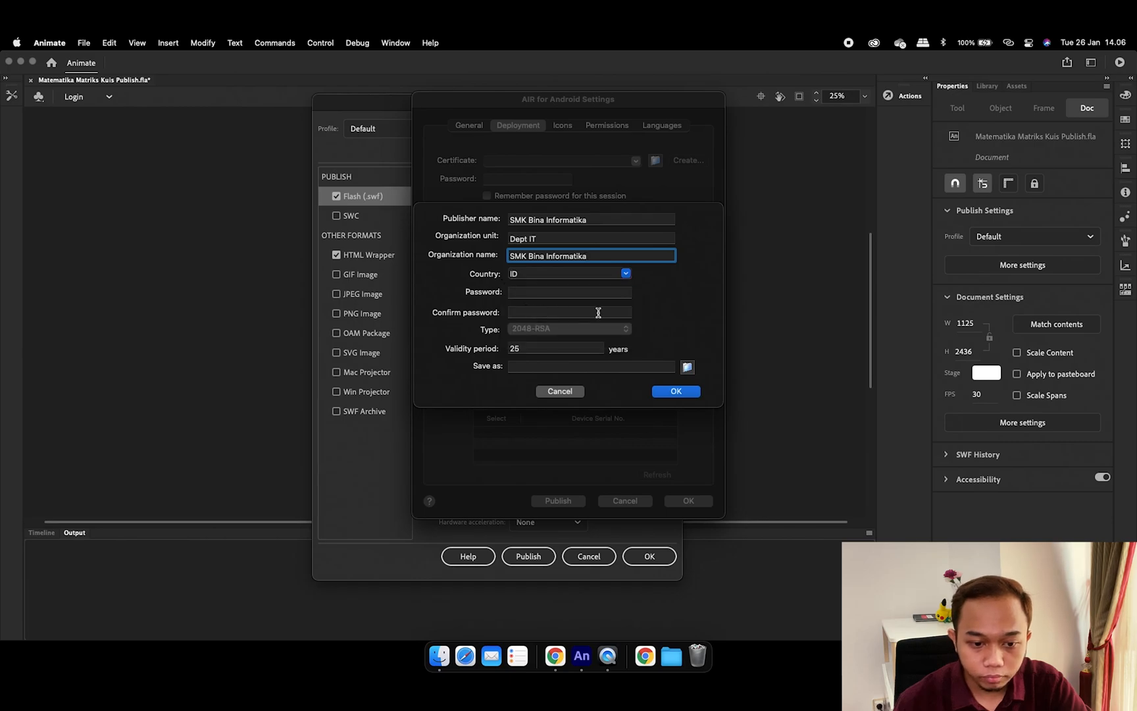
click(572, 295)
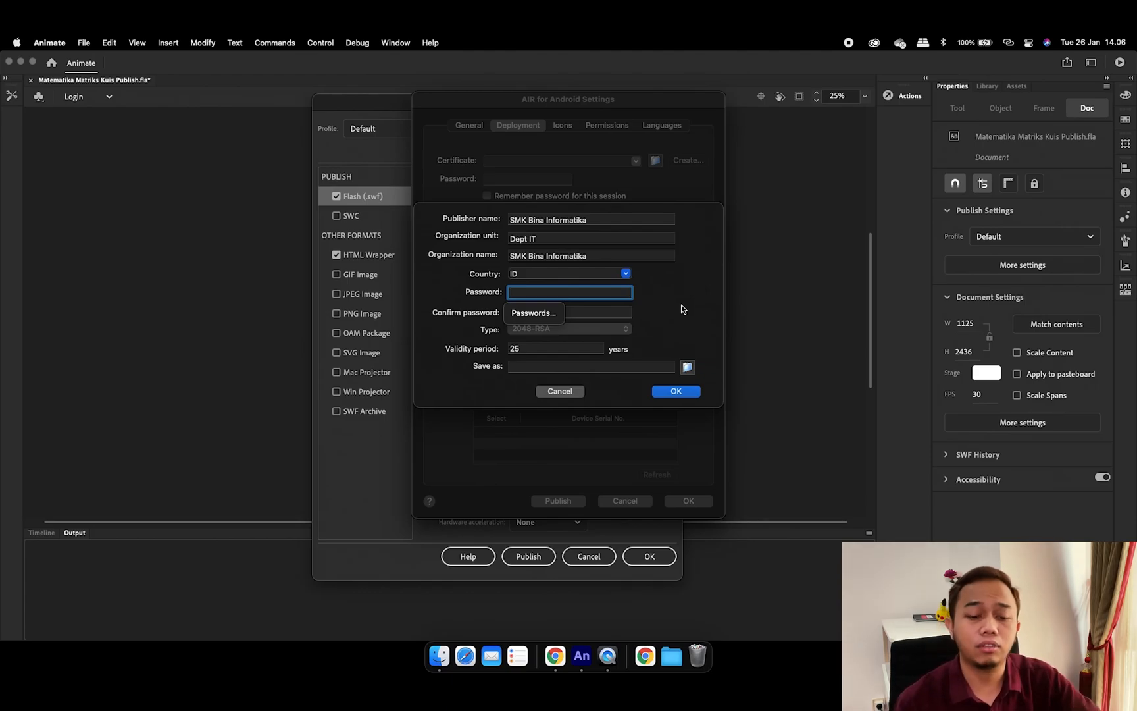
text(12345)
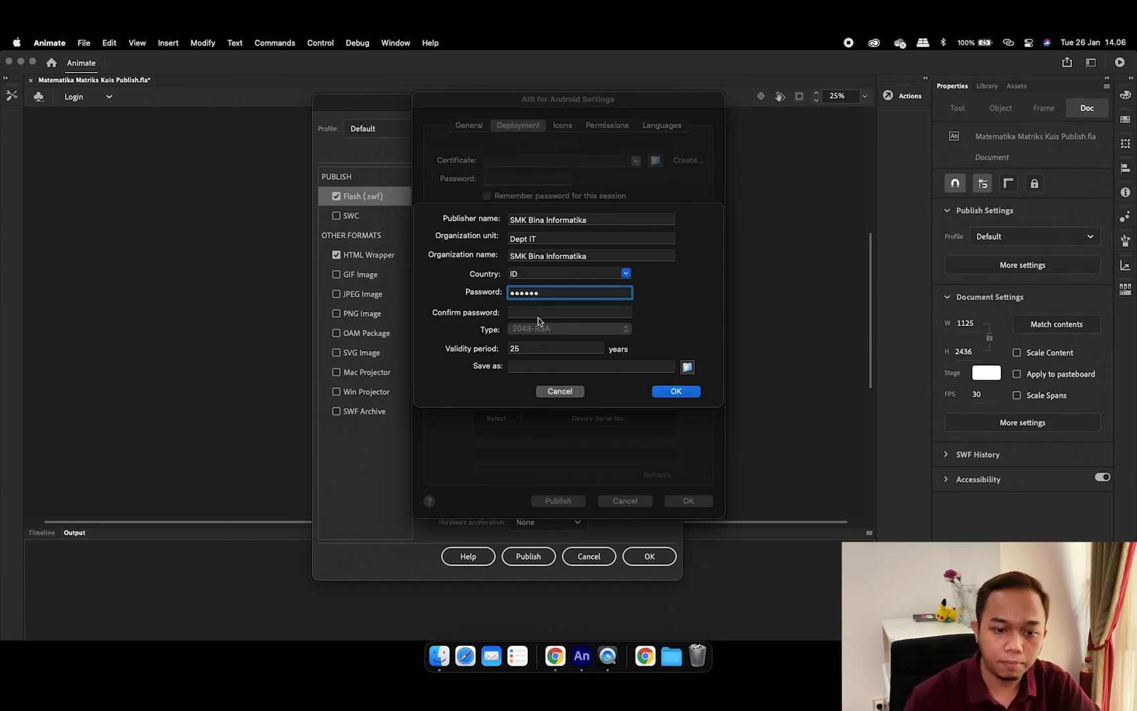
click(577, 312)
text(123456)
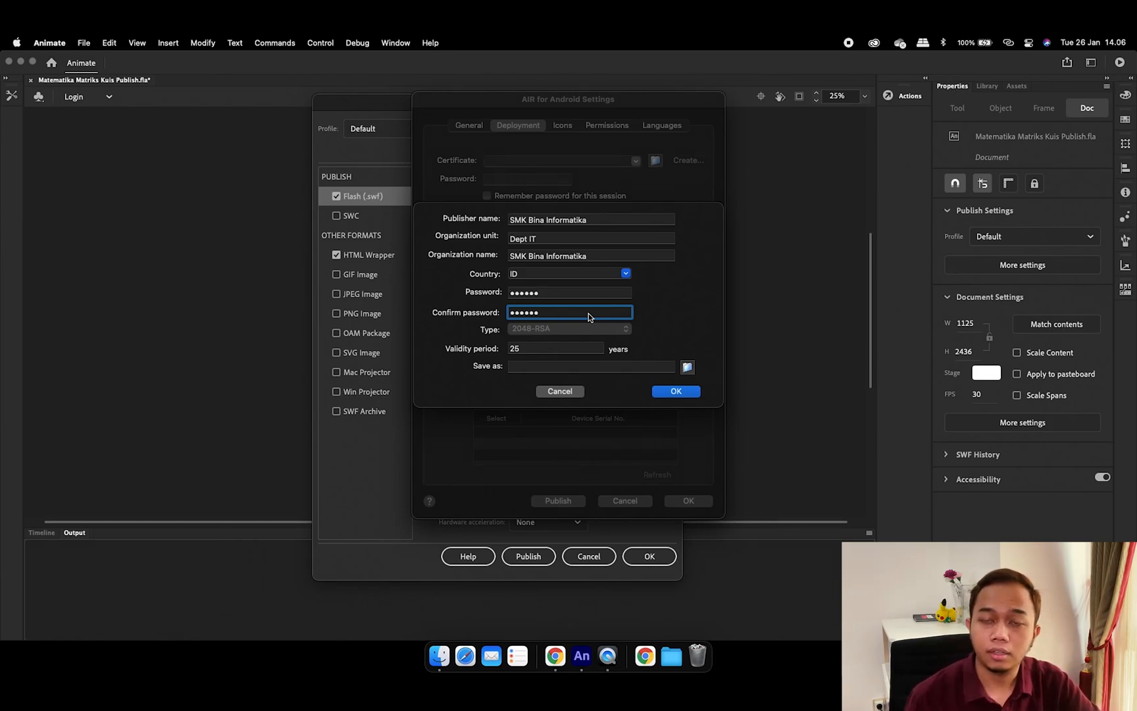
drag(563, 351, 508, 348)
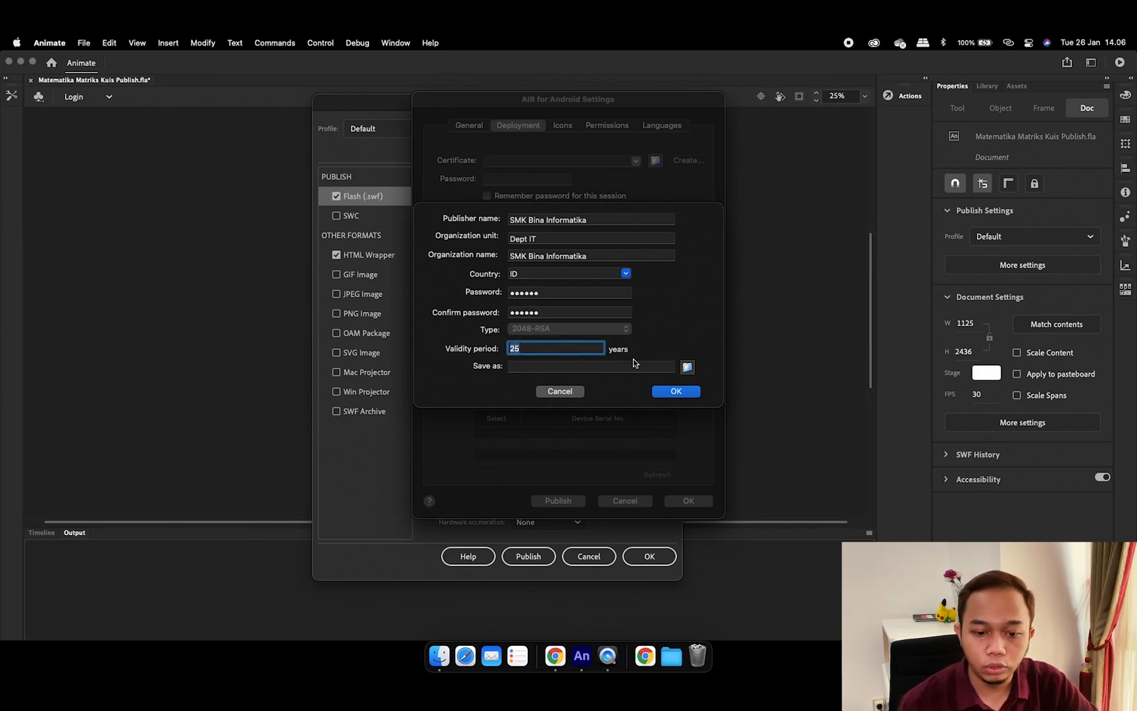
text(99)
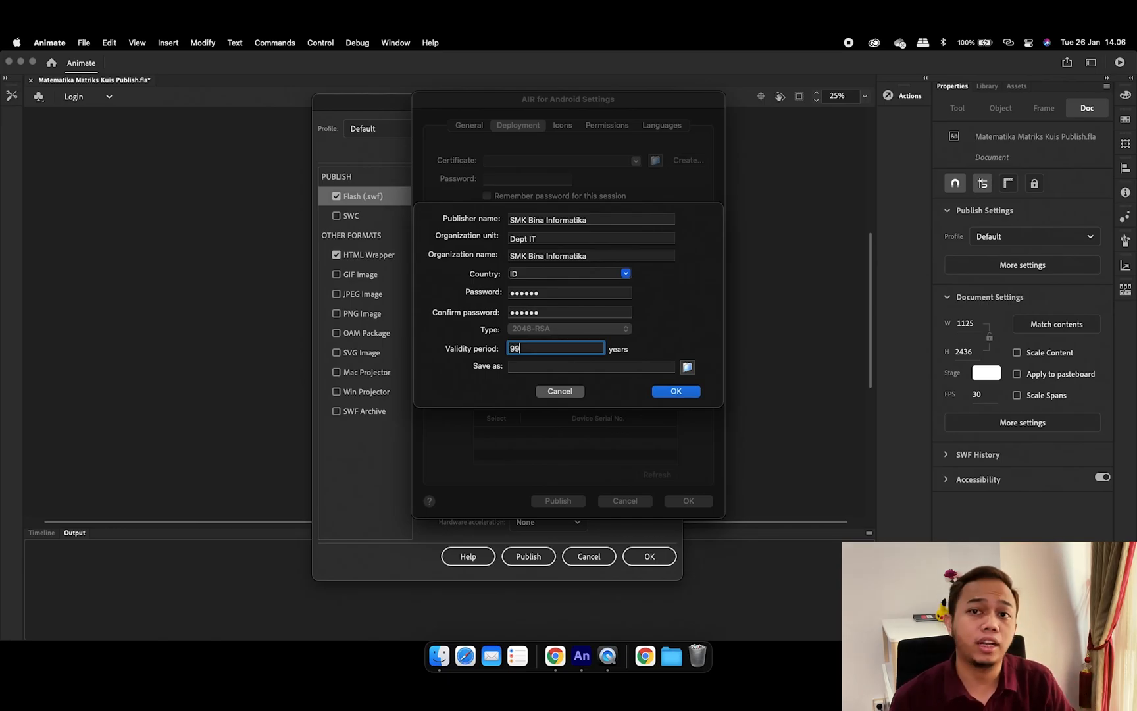
Save the certificate file as Matematika Matriks.p12 on the Desktop
click(687, 366)
click(497, 272)
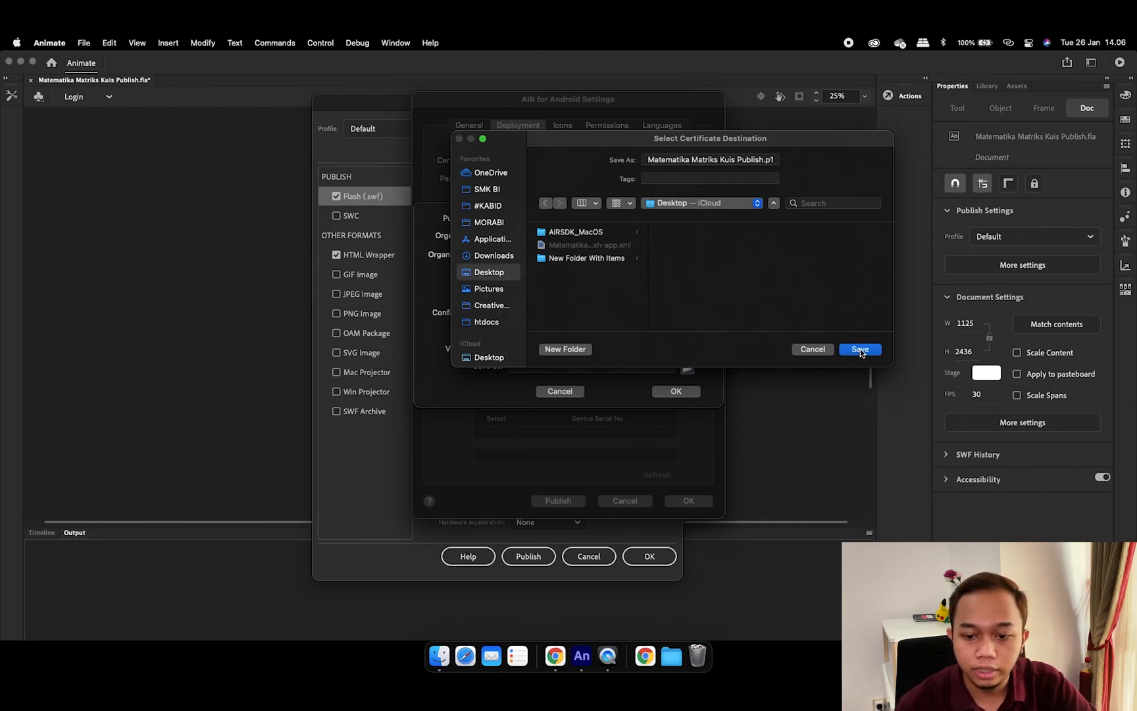
drag(657, 159, 802, 163)
double_click(752, 160)
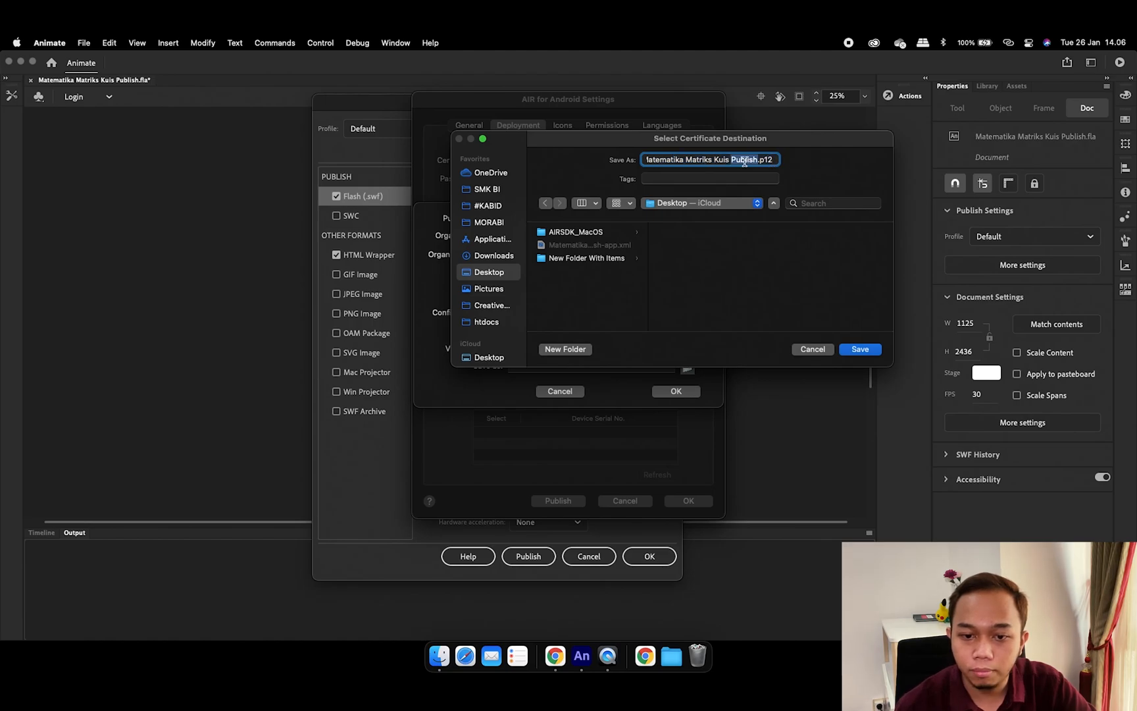
key(BackSpace)
key(BackSpace)
key(BackSpace)
key(BackSpace)
key(BackSpace)
key(BackSpace)
key(BackSpace)
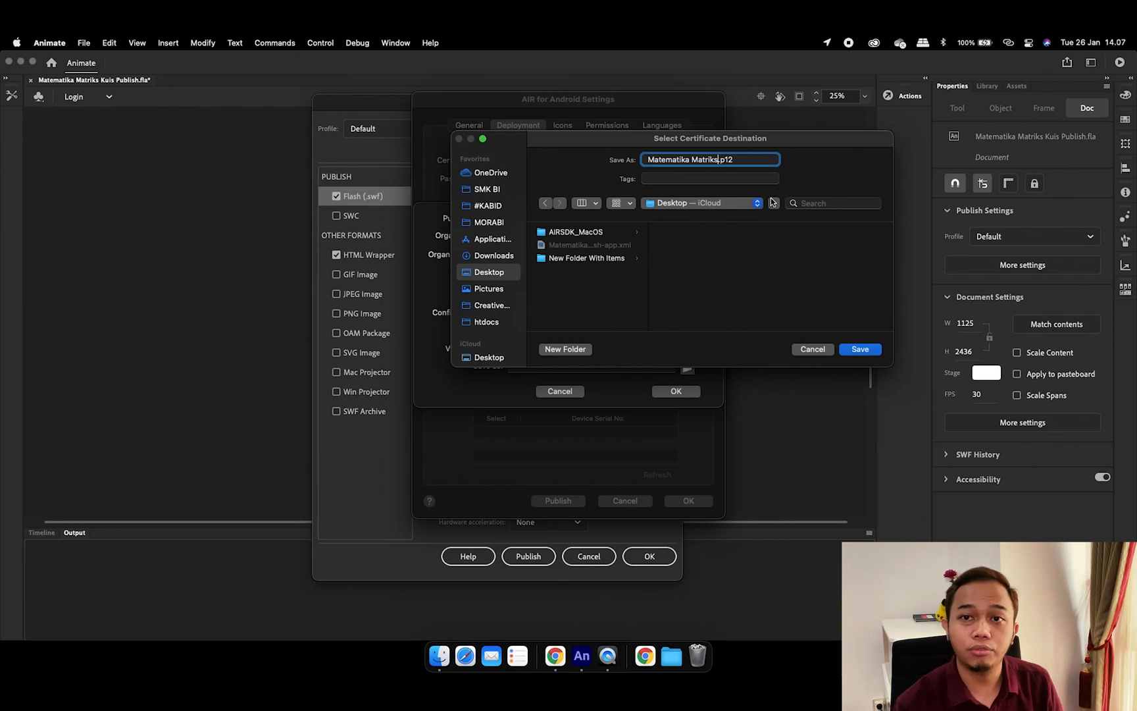
click(860, 349)
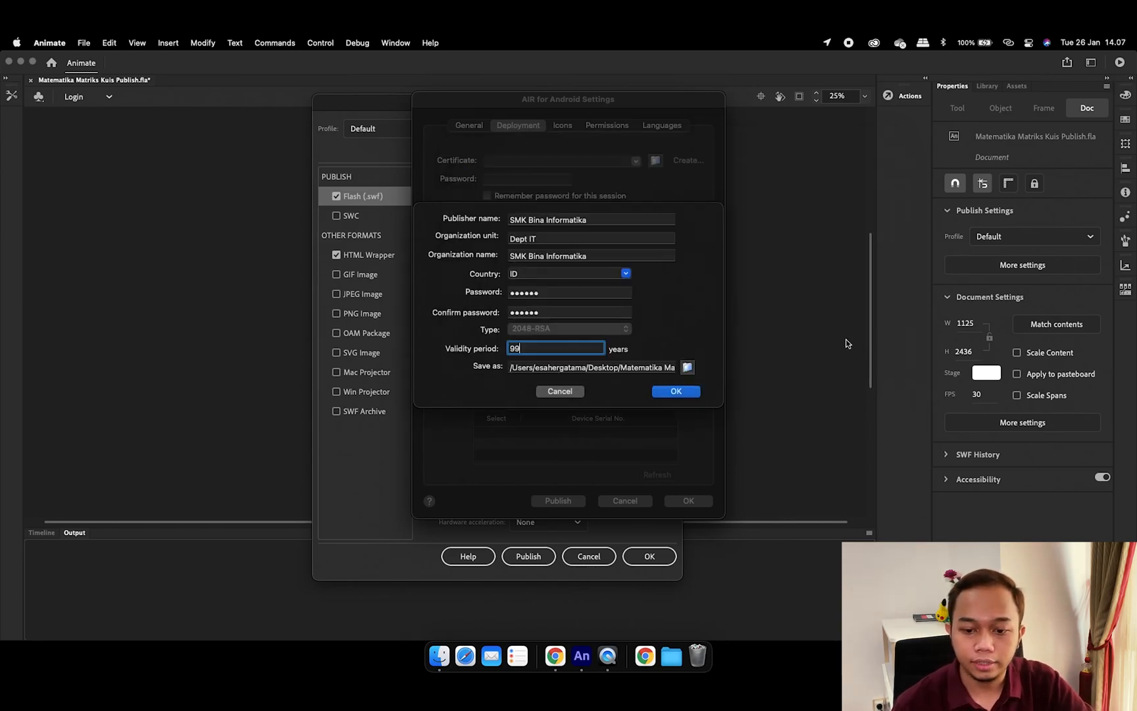
Create the certificate, correcting the rejected validity period from 99 to 25 years
click(681, 394)
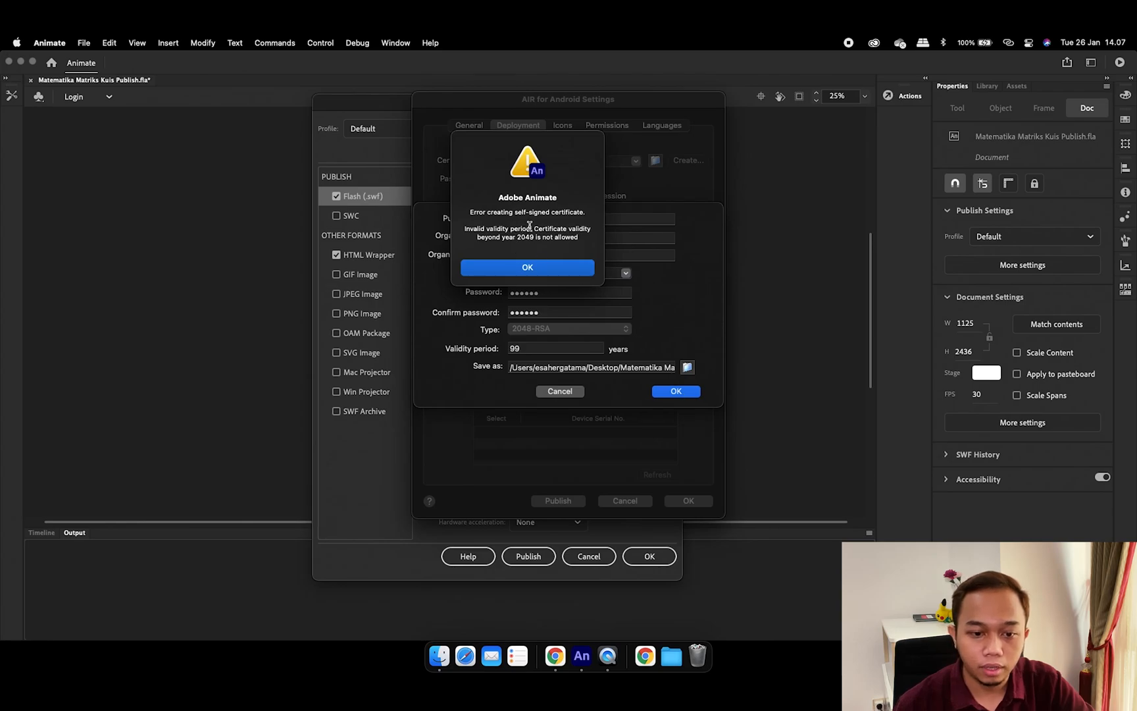
click(563, 272)
key(BackSpace)
text(25)
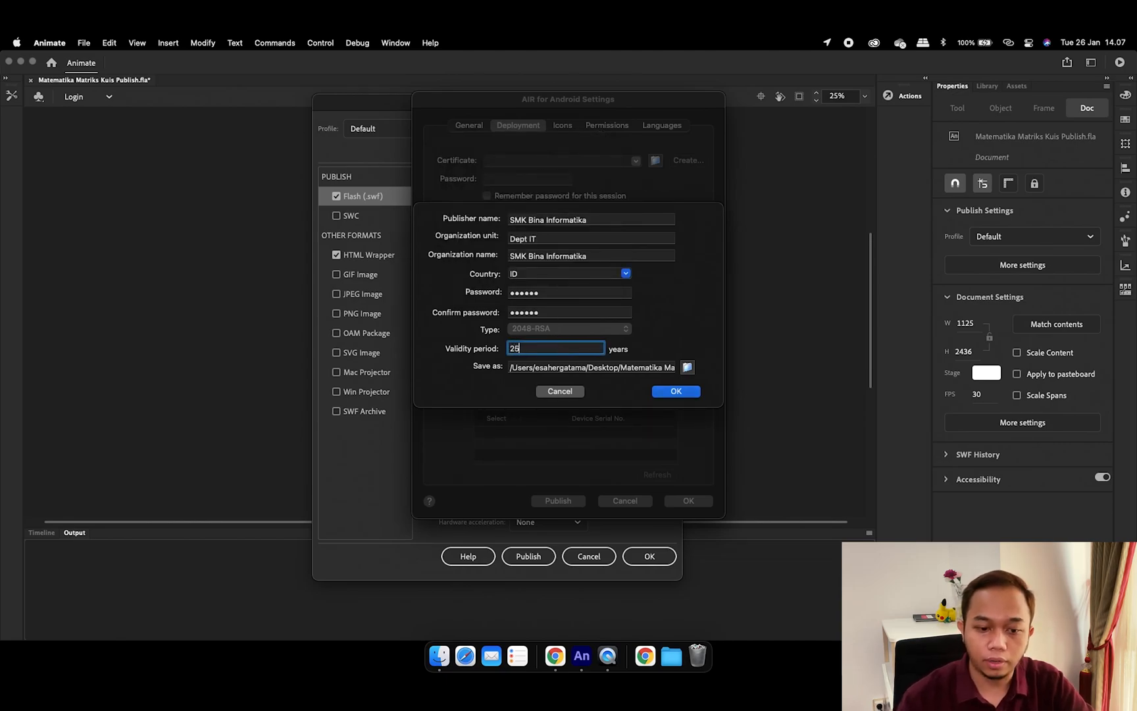
key(Return)
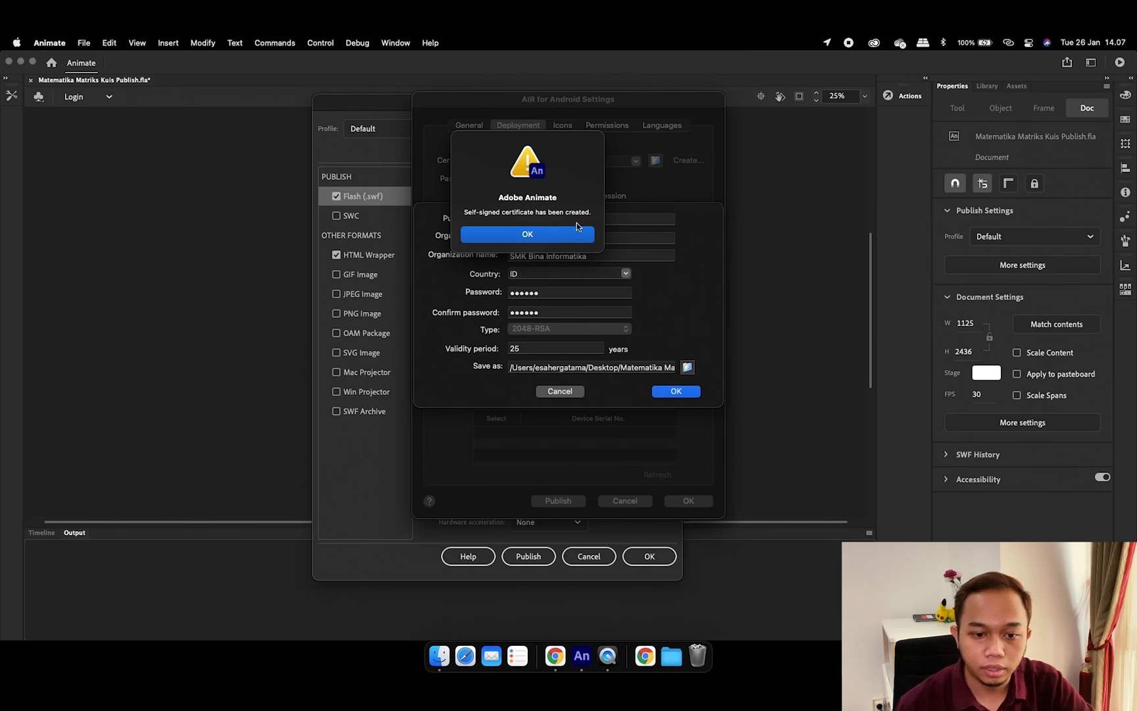
click(585, 238)
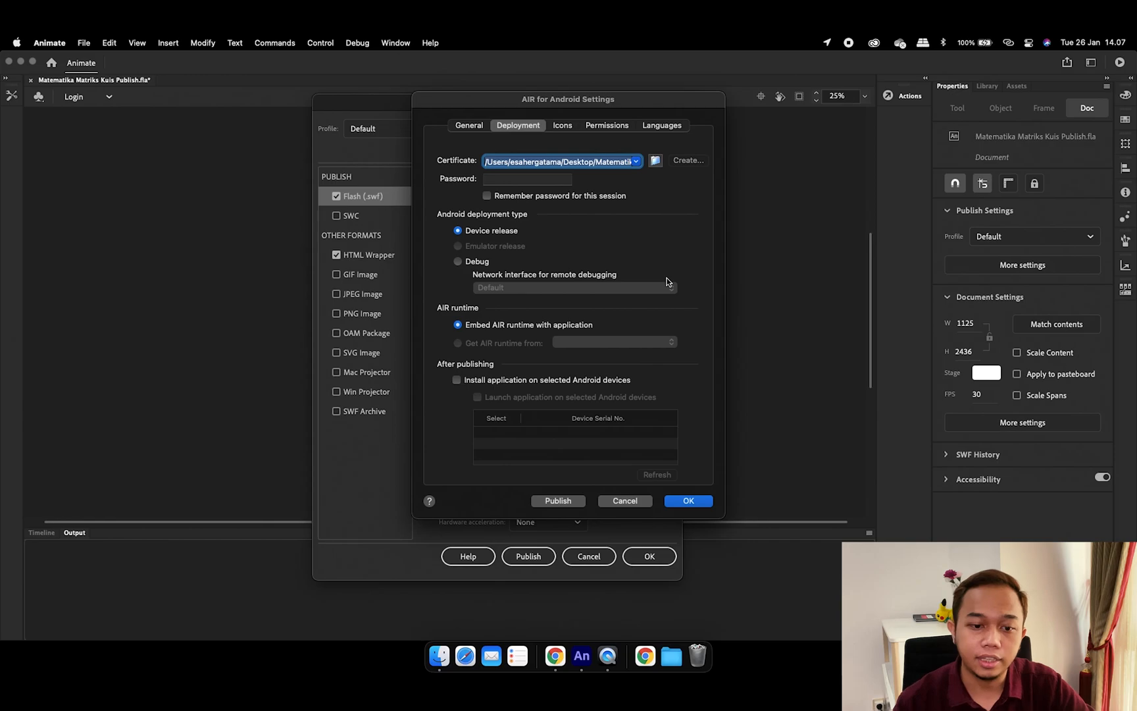
Enter the certificate password and tick Remember password for this session
click(510, 178)
text(12345)
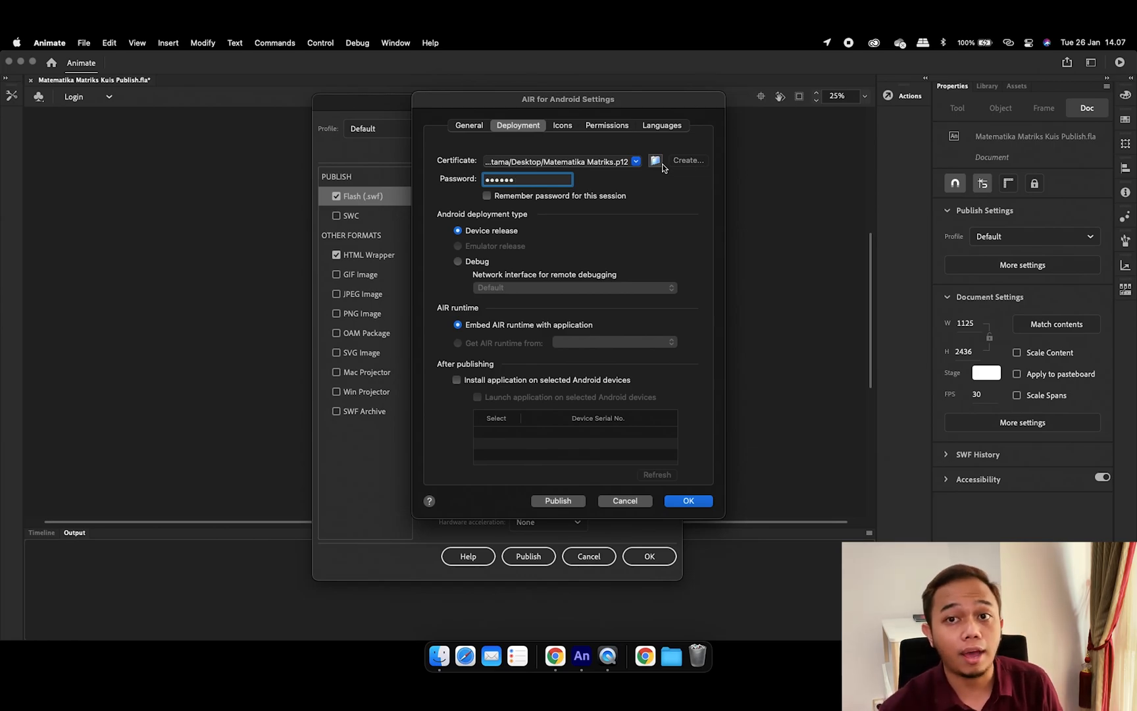
click(504, 196)
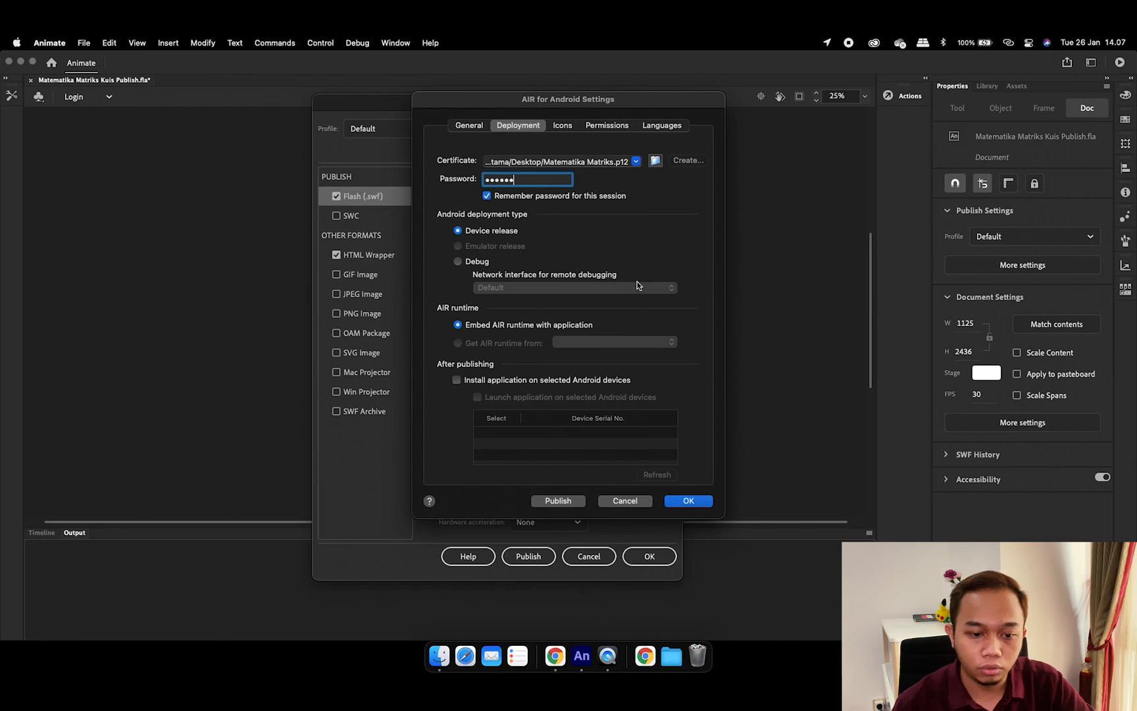
click(564, 125)
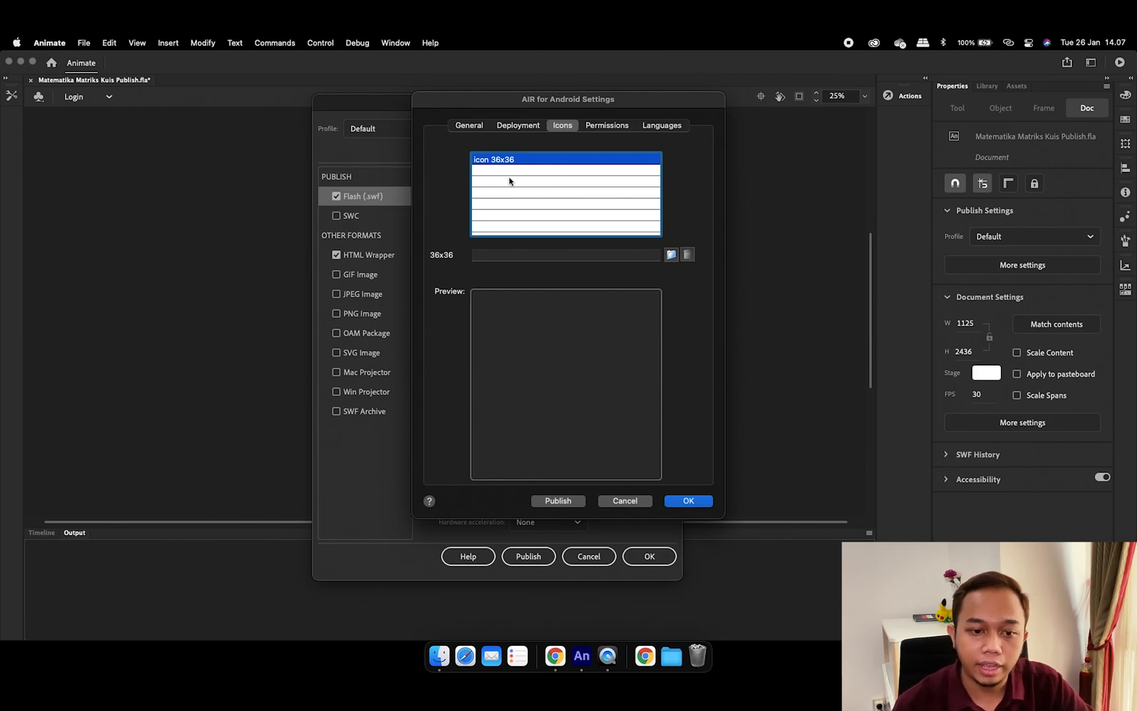
Set Icon 36x36.png from SMK BI > Bahan Publikasi as the 36x36 app icon
click(671, 255)
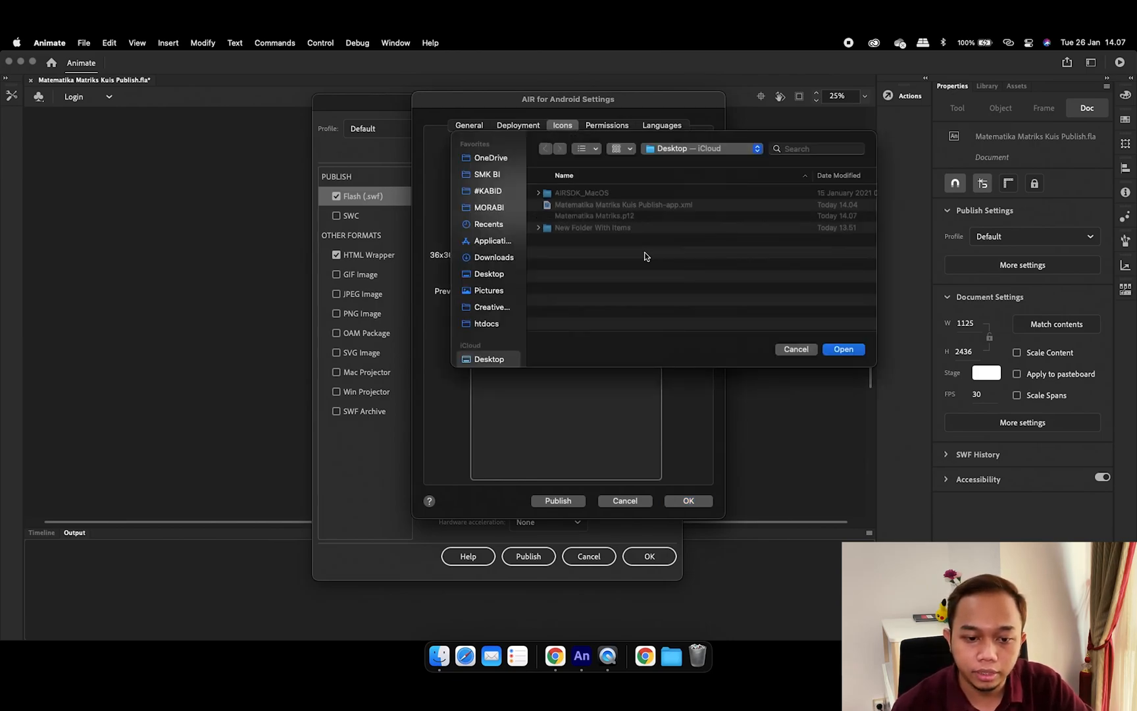
click(497, 176)
scroll(610, 249, down, 10)
scroll(611, 251, down, 3)
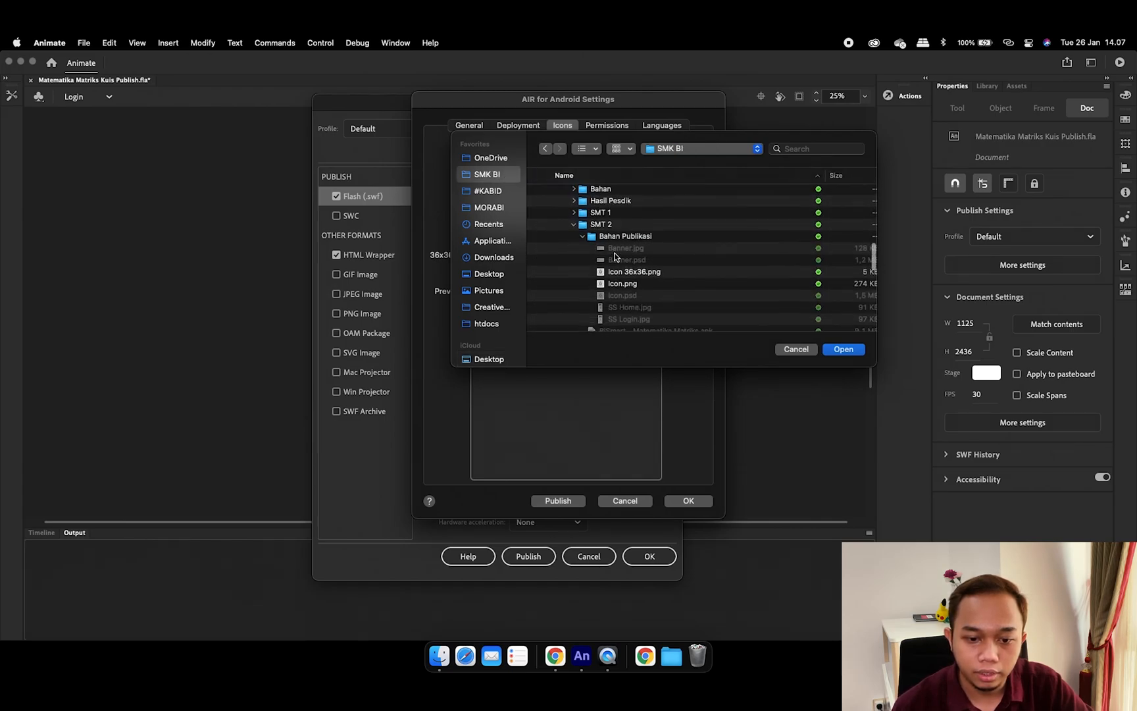
click(628, 230)
scroll(699, 270, down, 1)
scroll(699, 270, down, 1)
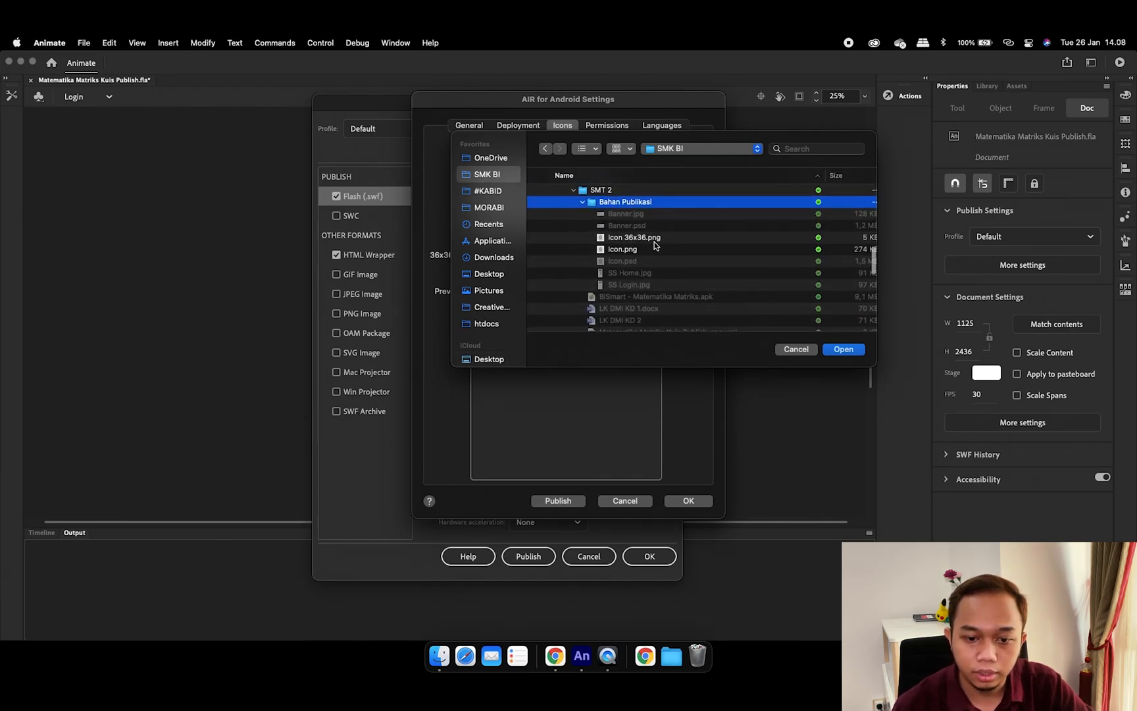
click(665, 238)
key(space)
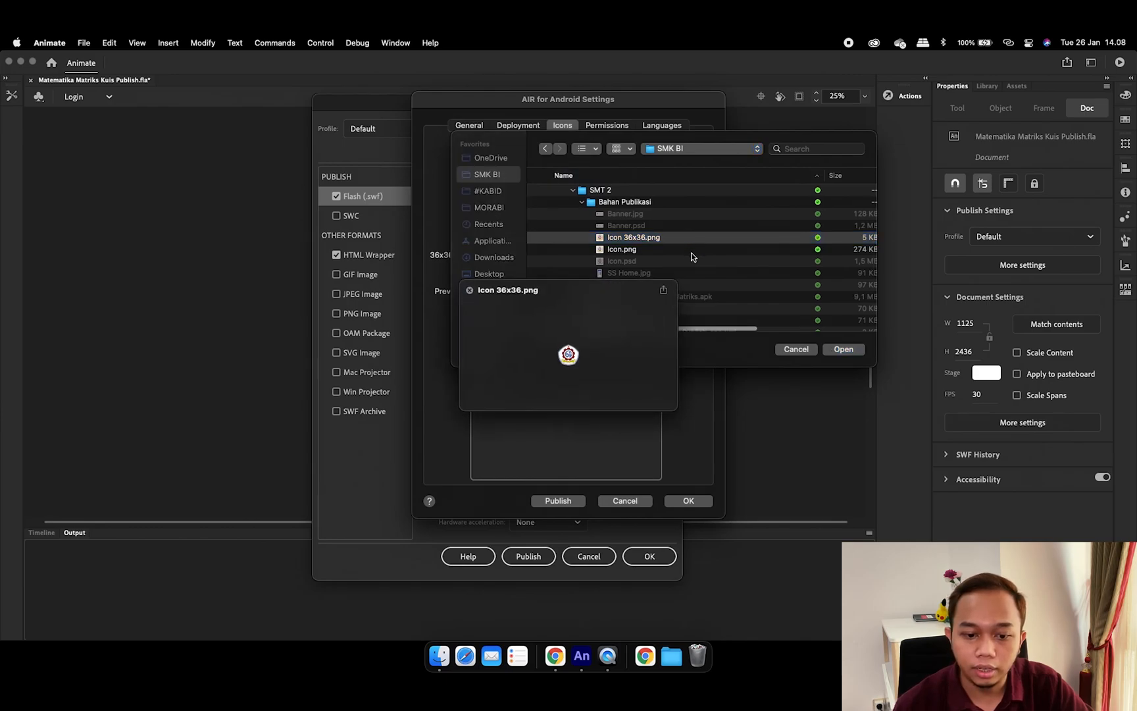
key(space)
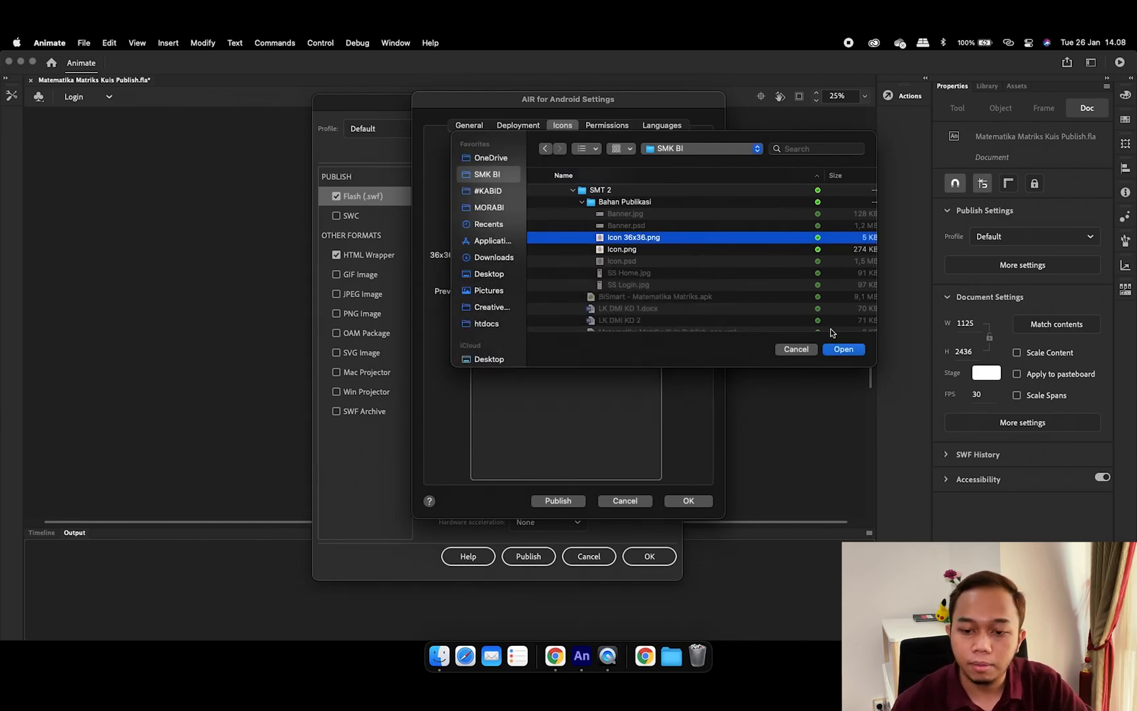
click(844, 348)
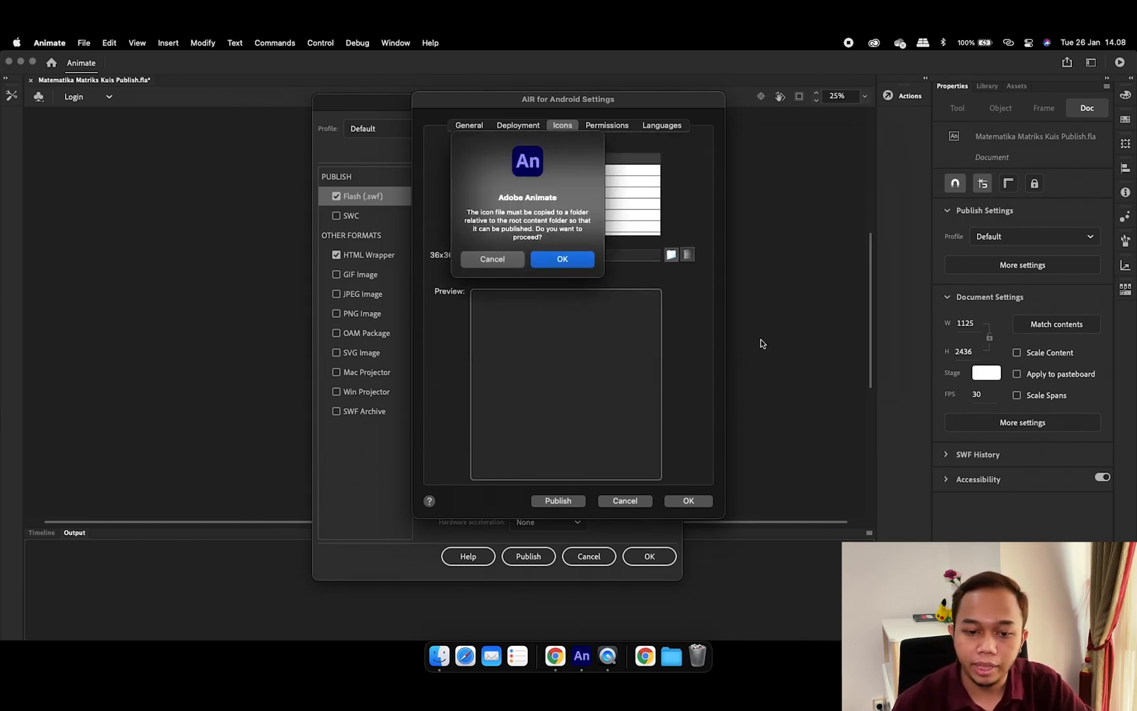
click(583, 261)
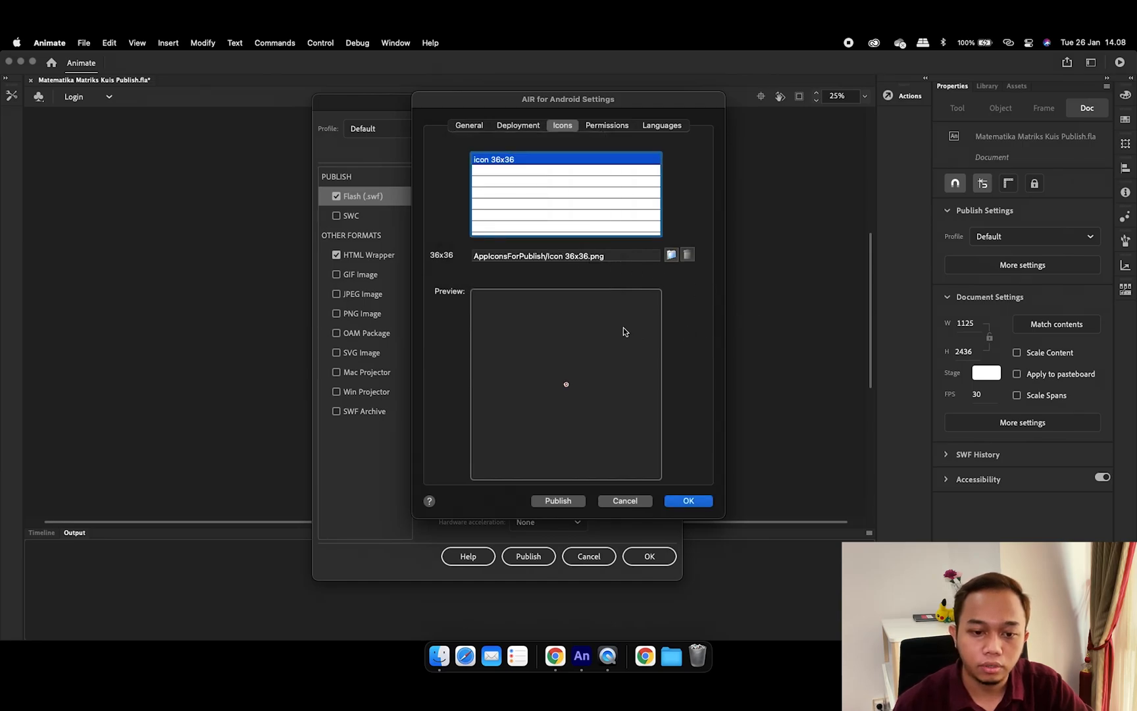
click(610, 128)
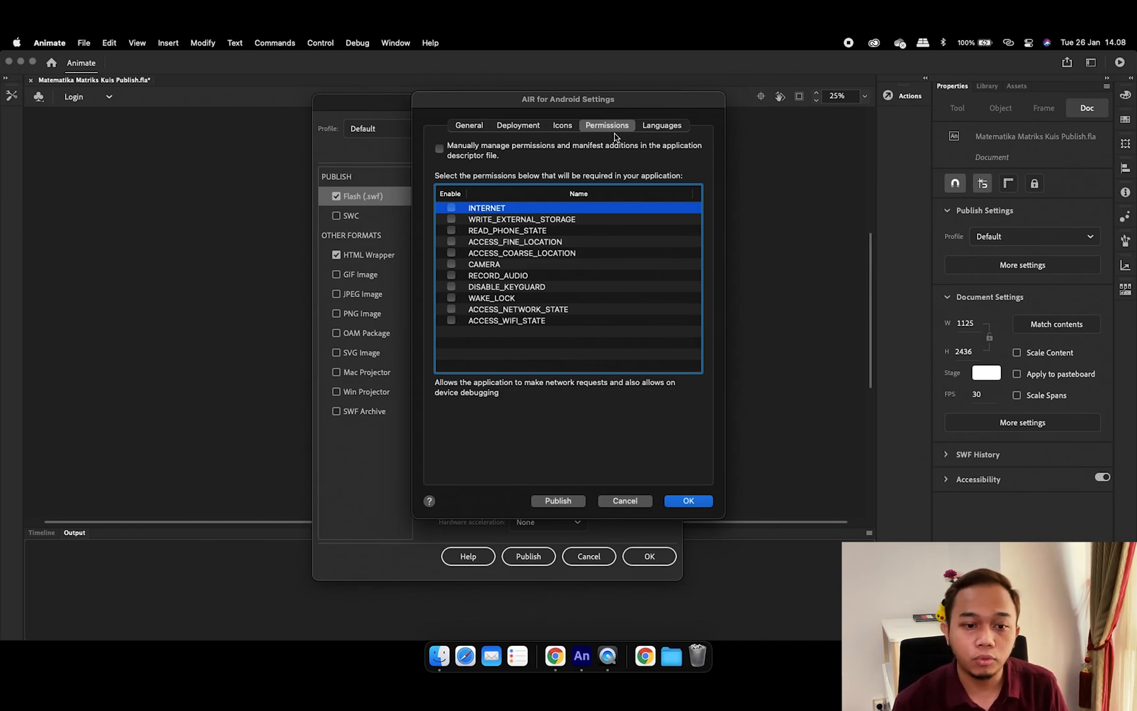
Enable English in the Languages list and confirm the Android settings with OK
click(666, 124)
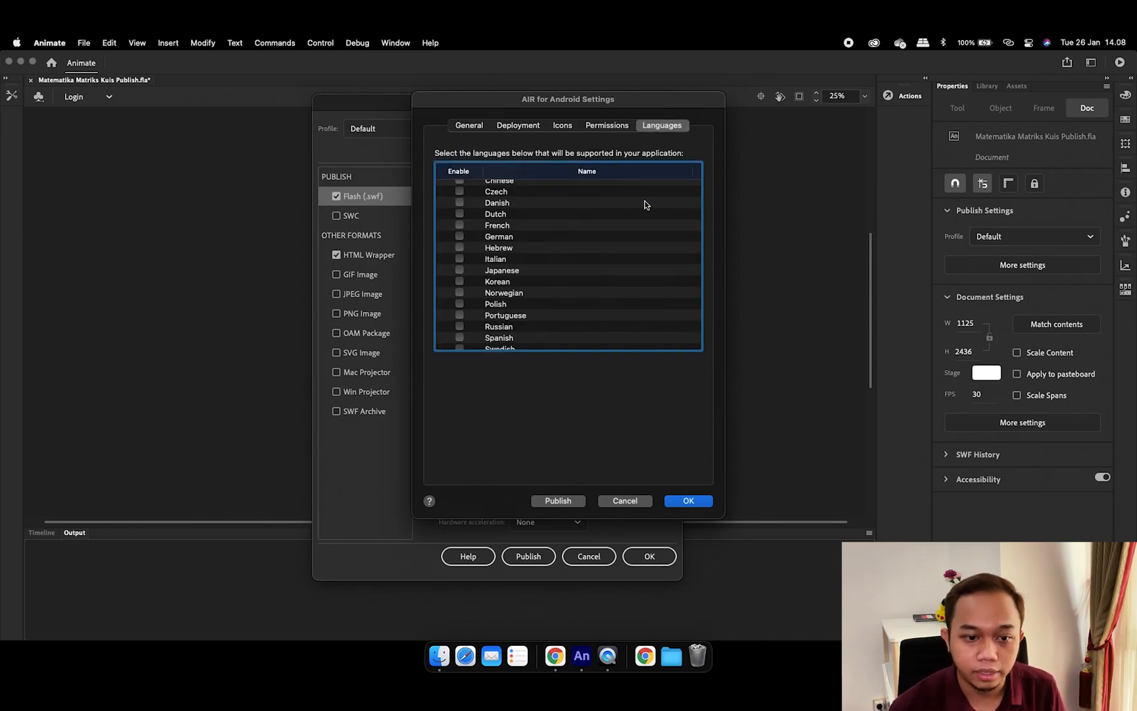
scroll(601, 232, down, 2)
scroll(601, 233, up, 3)
scroll(600, 231, down, 2)
scroll(463, 241, up, 3)
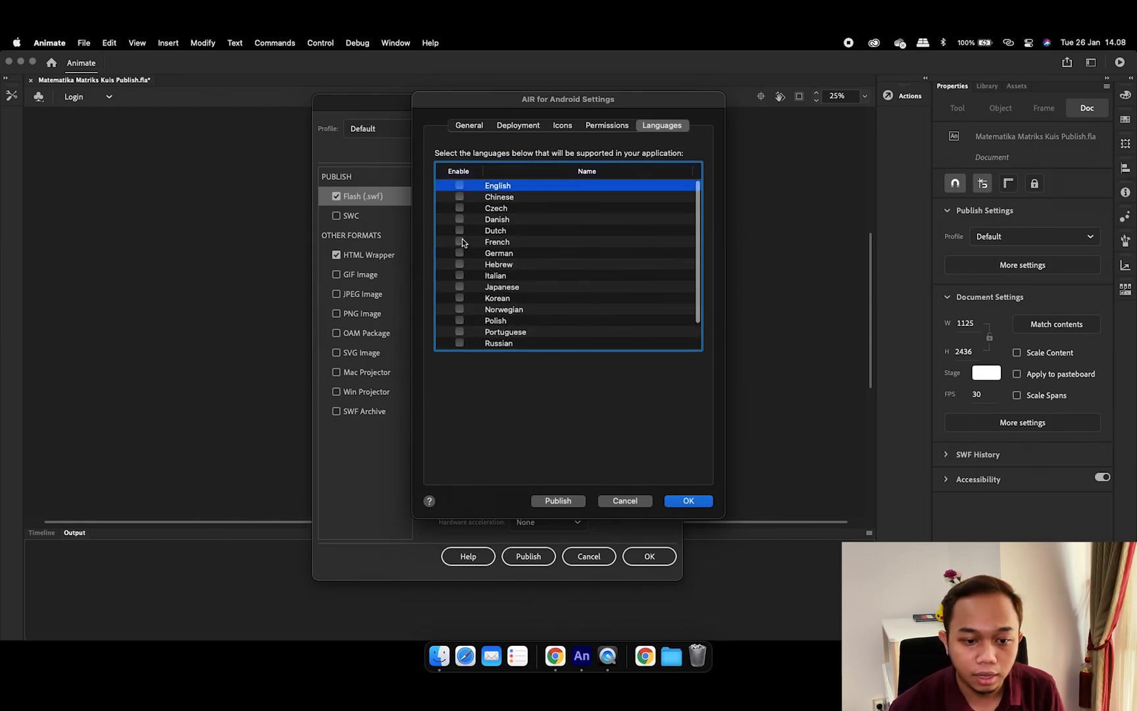
scroll(463, 241, down, 3)
scroll(463, 241, up, 3)
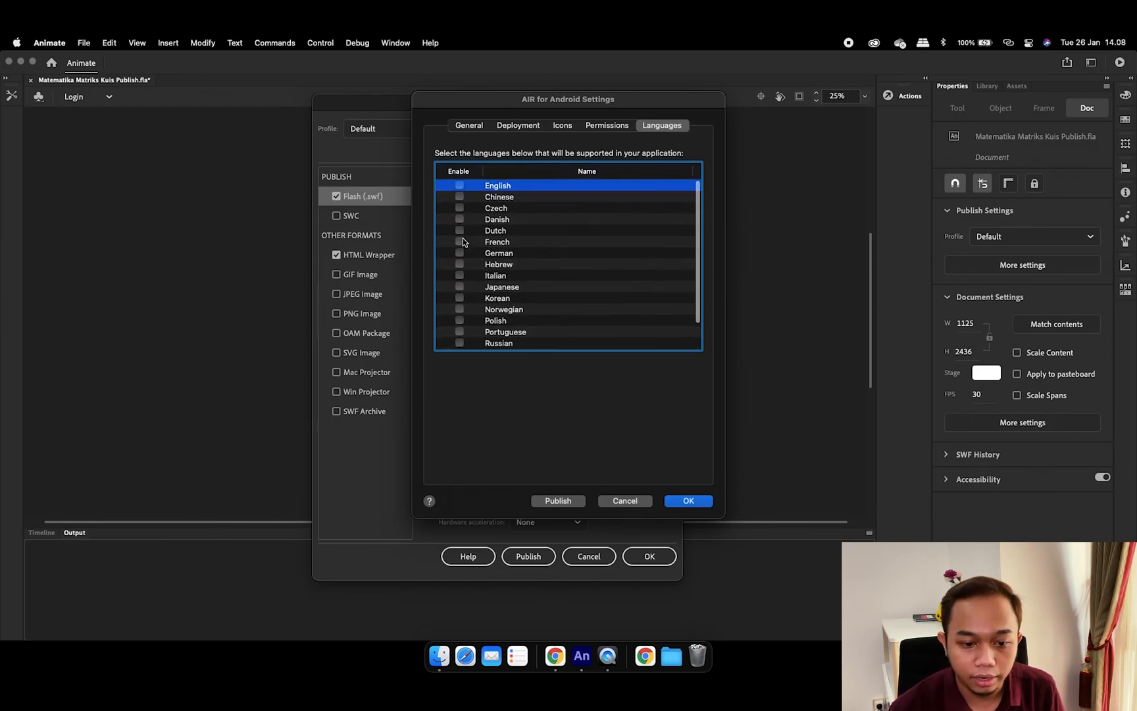
click(460, 185)
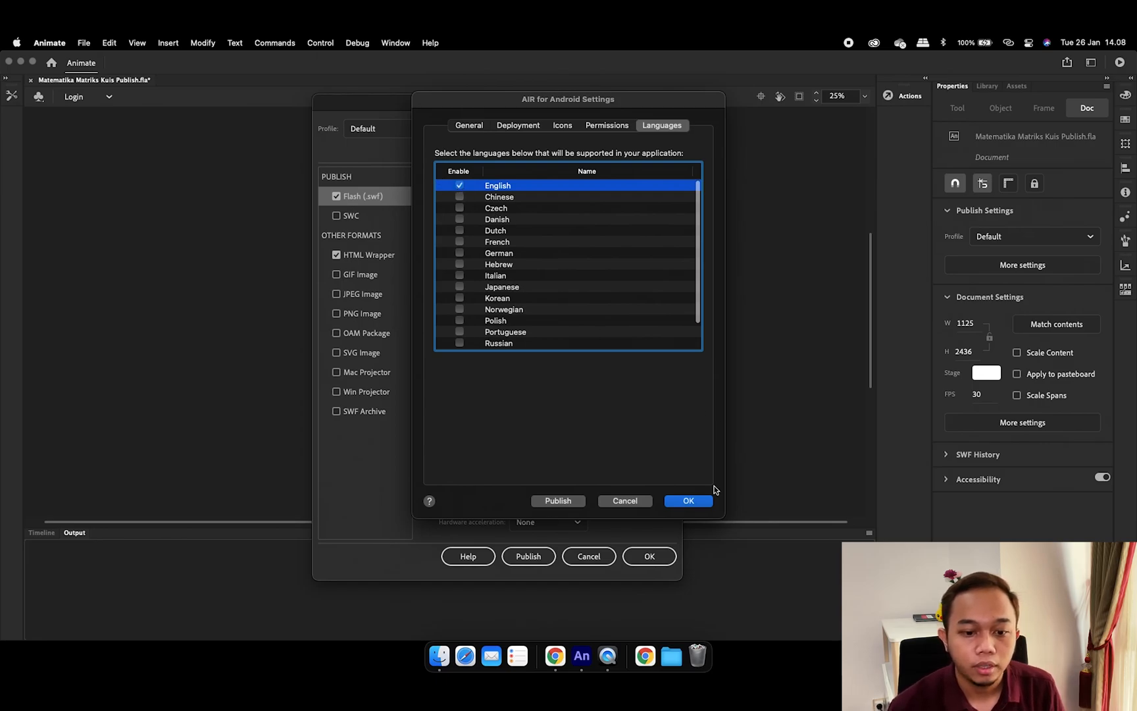
click(689, 501)
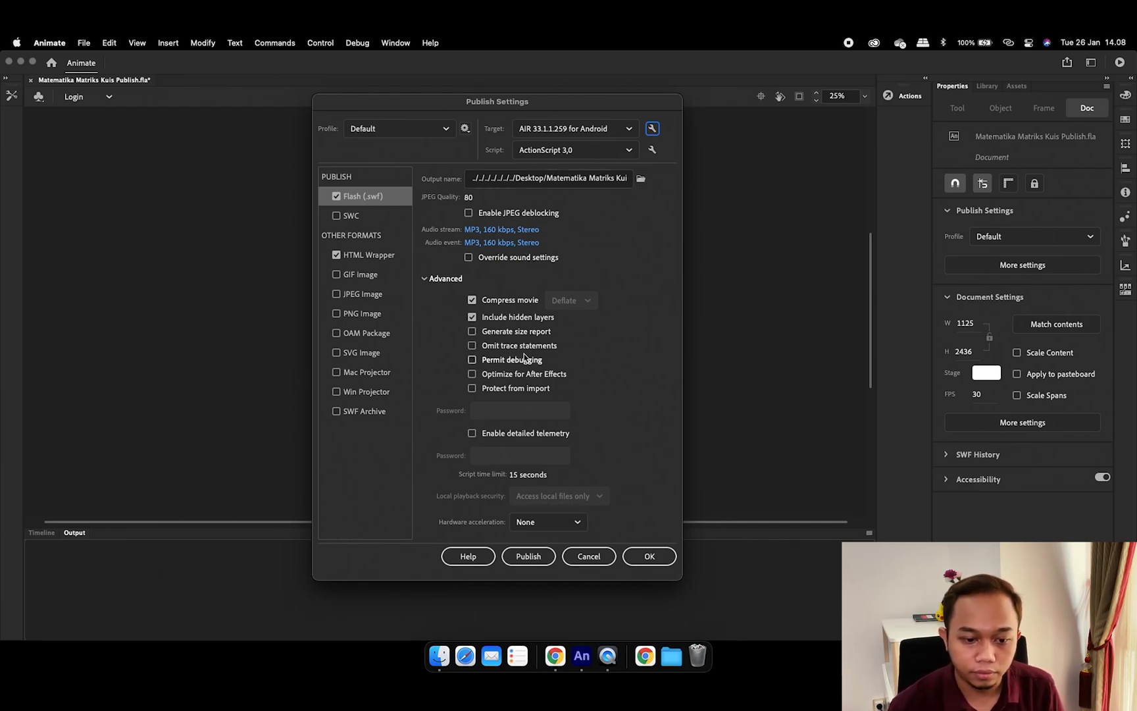
Publish the Android APK and dismiss the notice about packaging with a permissions warning
click(538, 558)
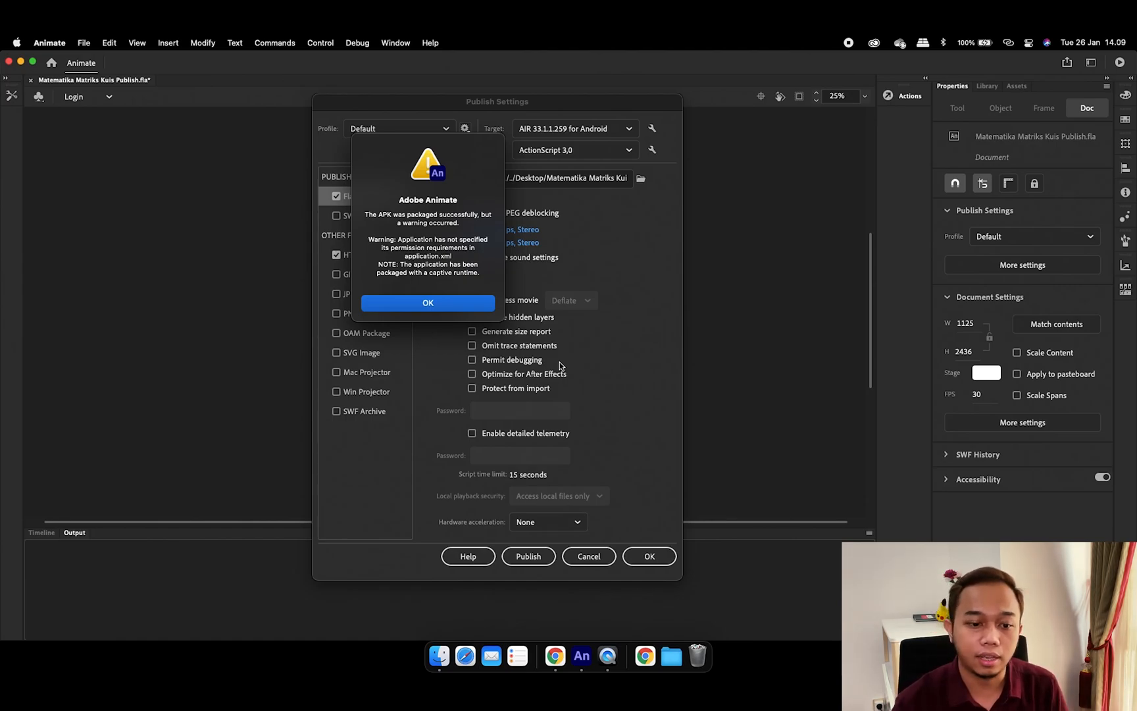
click(462, 307)
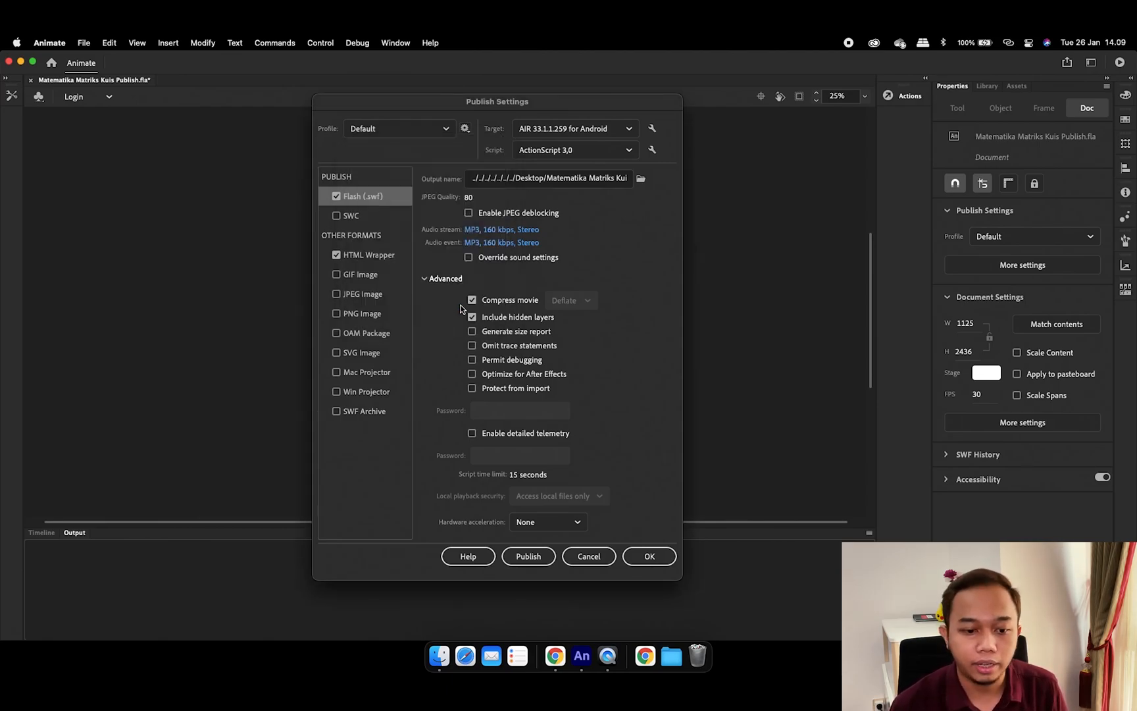
click(439, 656)
Show the Desktop folder in Finder as large icons
click(128, 277)
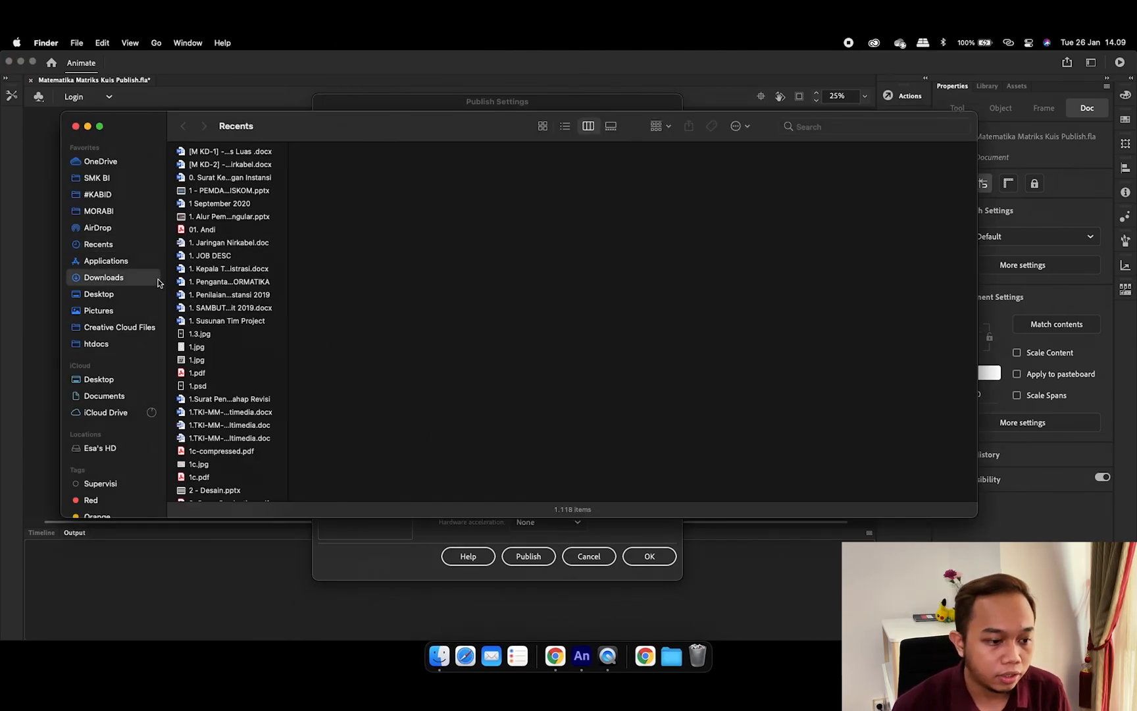
drag(302, 125, 395, 162)
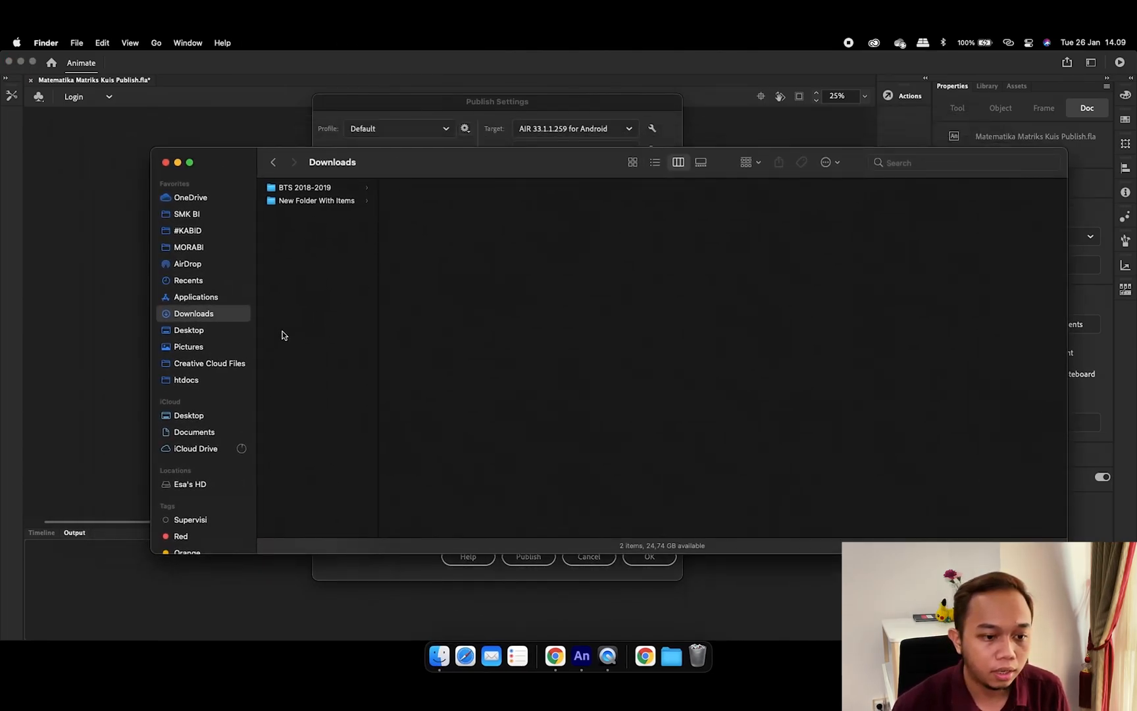
click(211, 331)
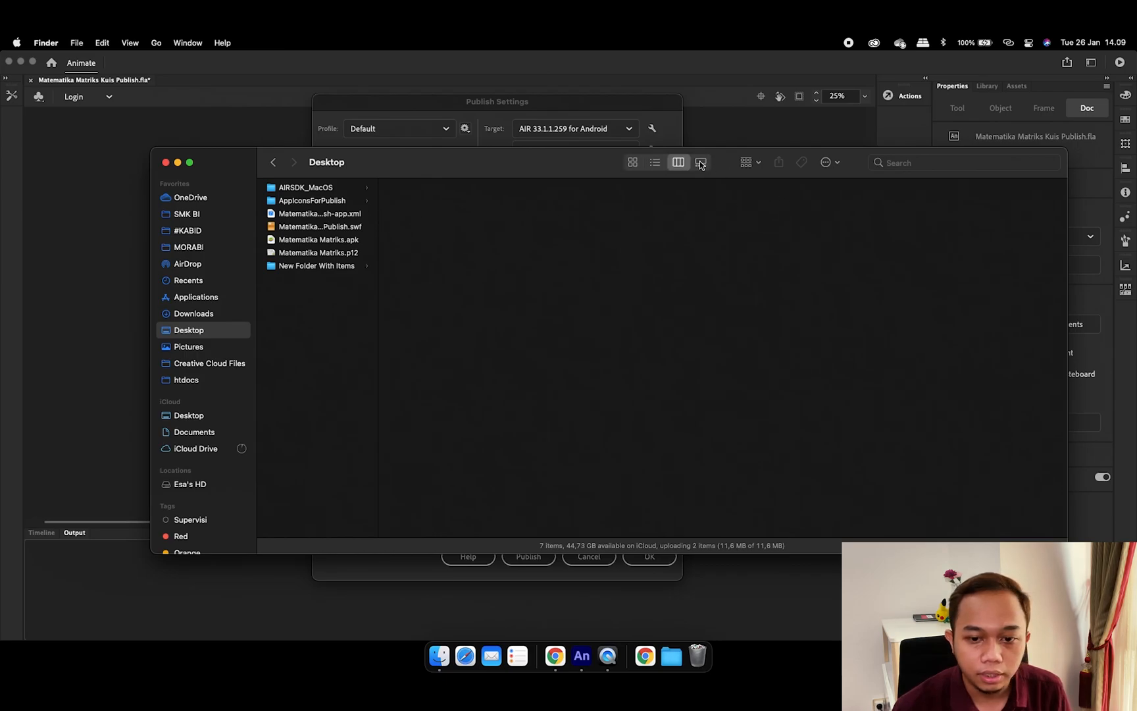
click(632, 162)
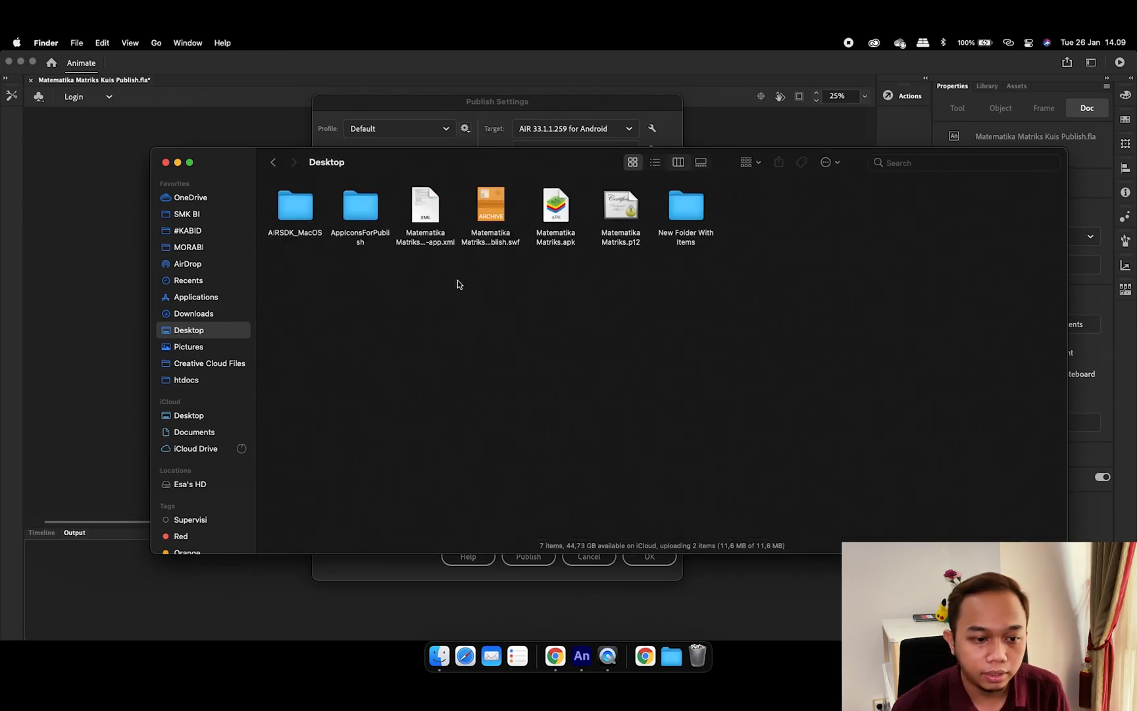
Point out the app XML, the .swf, Matematika Matriks.apk and the Matematika Matriks.p12 certificate
click(447, 245)
click(511, 249)
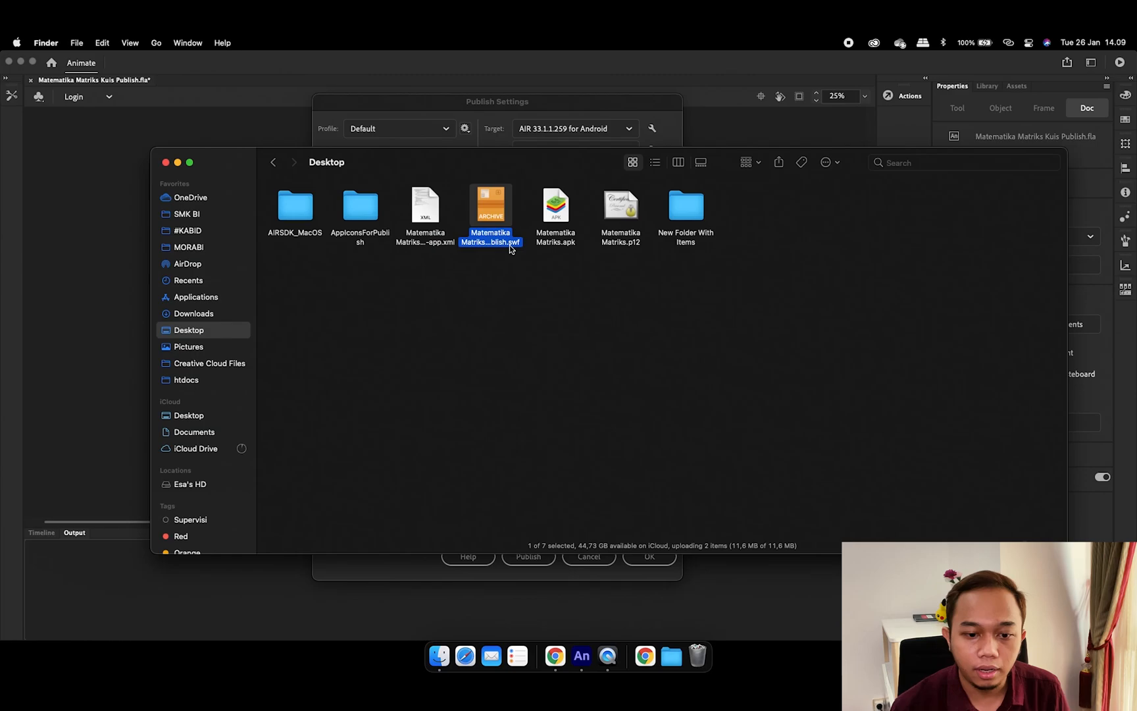
click(571, 241)
click(636, 246)
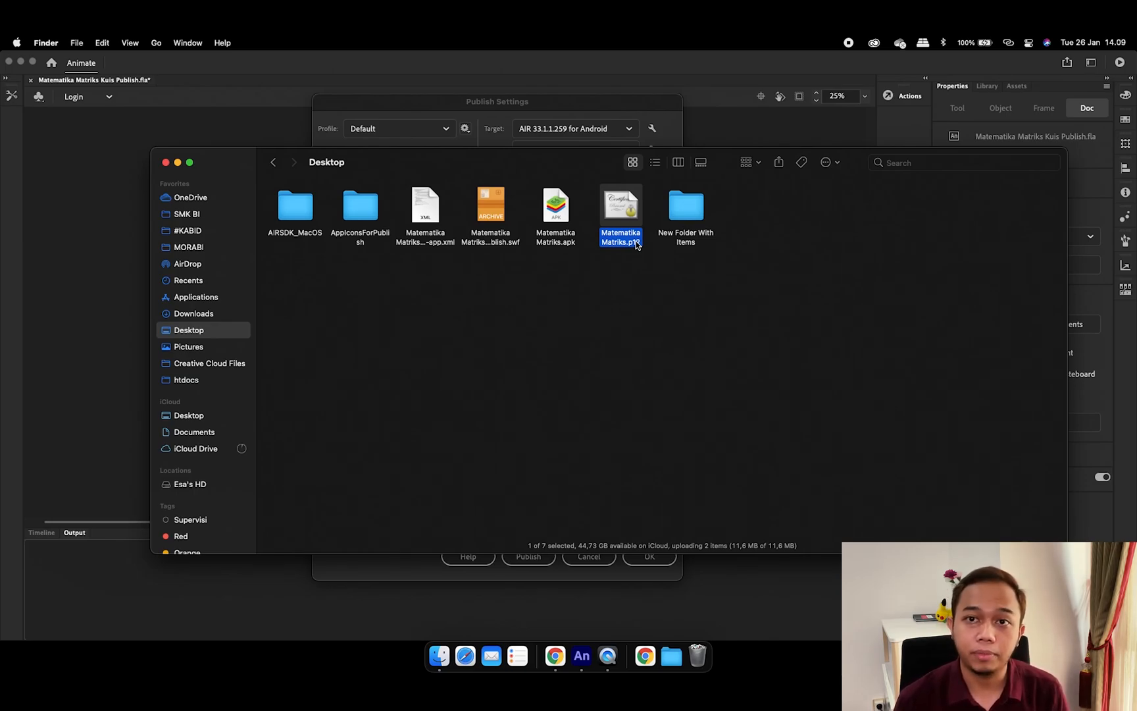
click(565, 205)
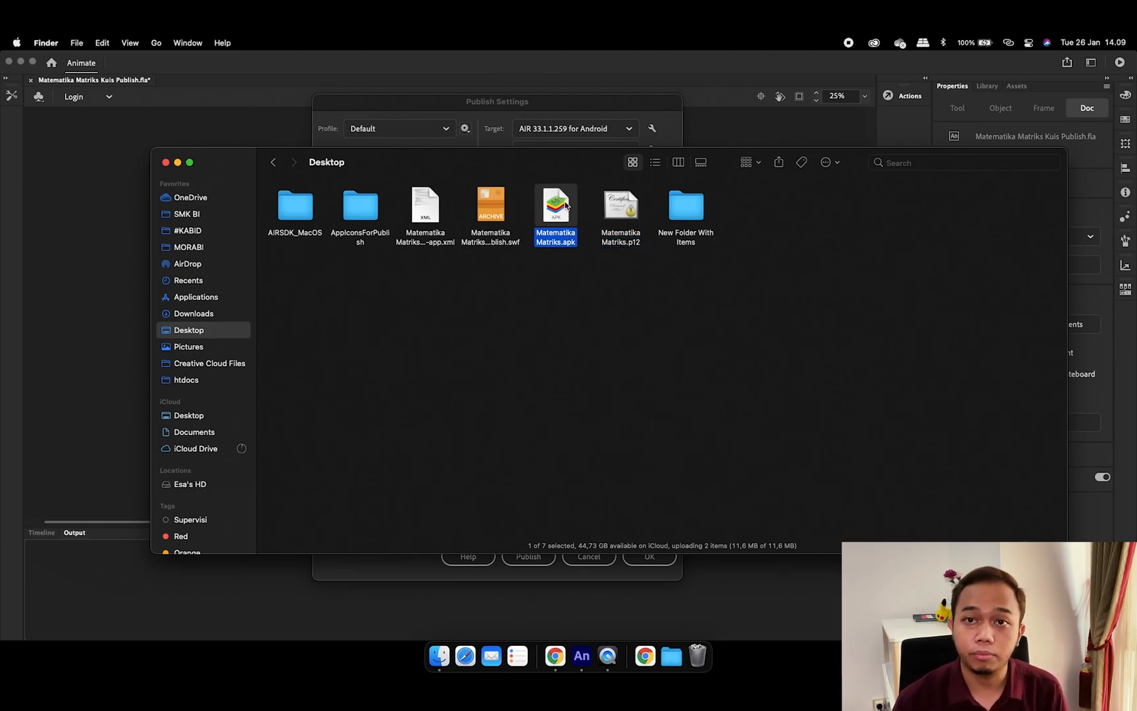